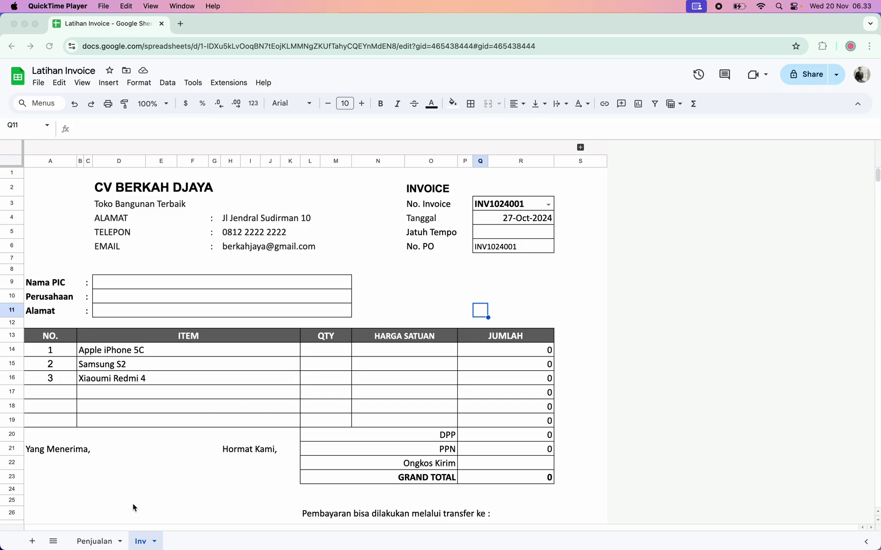
Step: Open the Penjualan sheet and examine the sales table's column headers from No to Jumlah
left_click(99, 542)
left_click(94, 541)
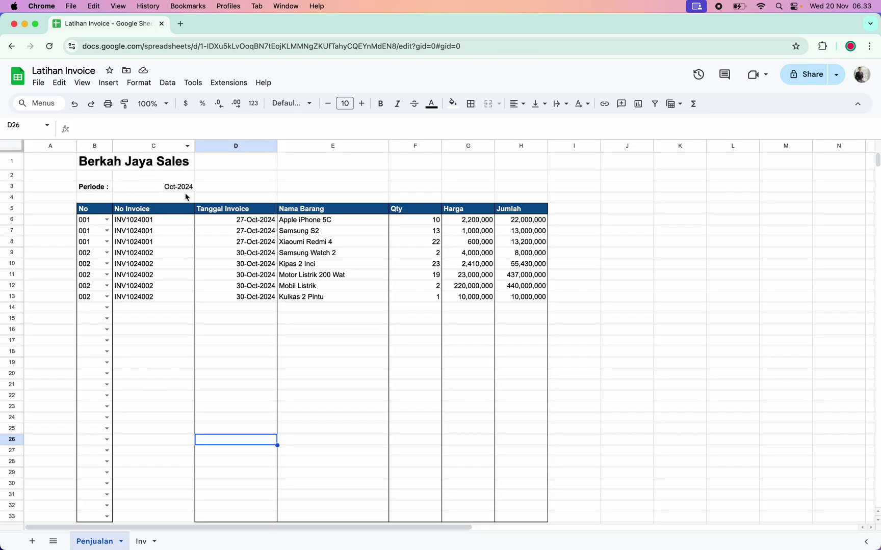
left_click(103, 219)
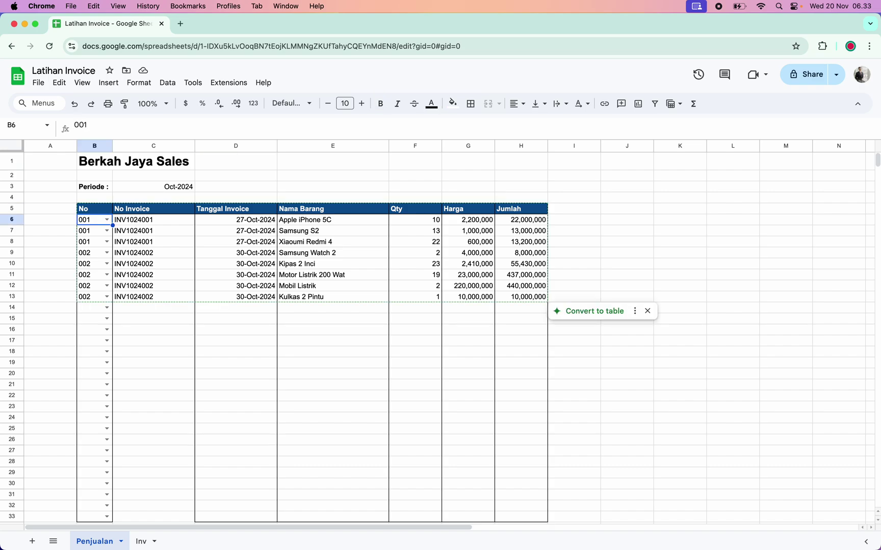
key("Up")
key("Right")
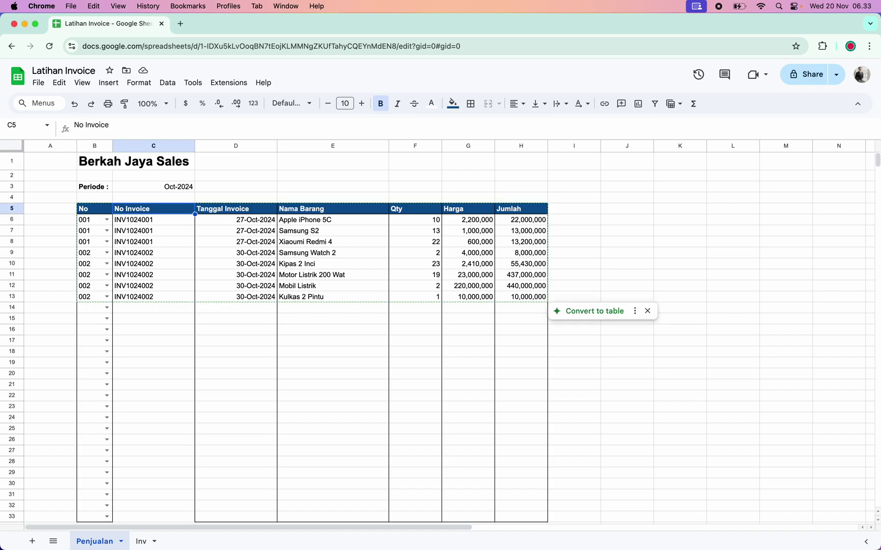
key("Right")
key("Right")
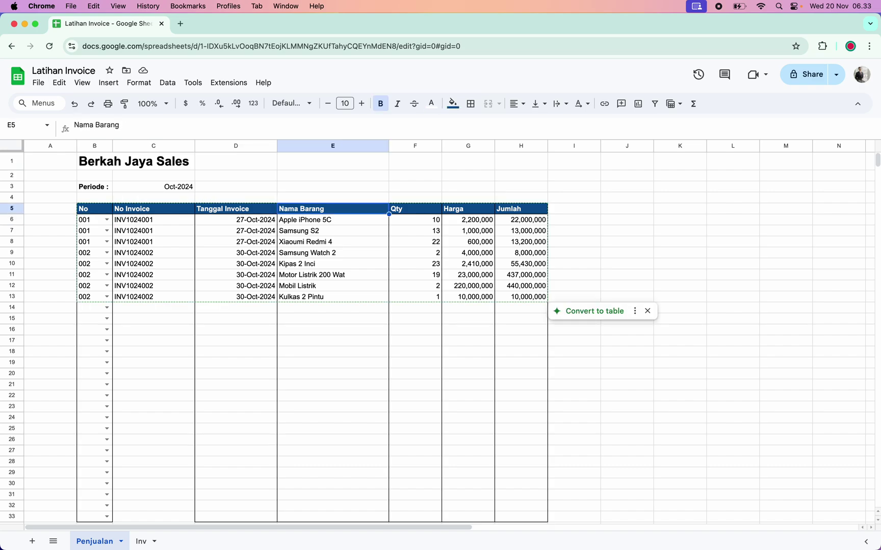
key("Right")
key("Right")
key("Right")
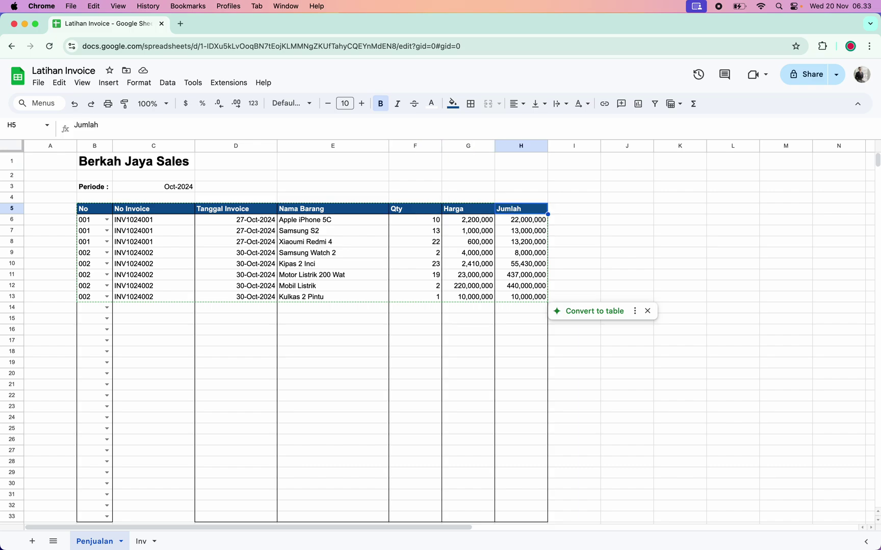
Step: Examine the invoice number formulas in cells C6 and C7 along with the No value in B6
scroll(192, 373, "down", 1)
scroll(192, 372, "up", 1)
scroll(257, 324, "down", 2)
scroll(258, 324, "up", 2)
left_click(171, 224)
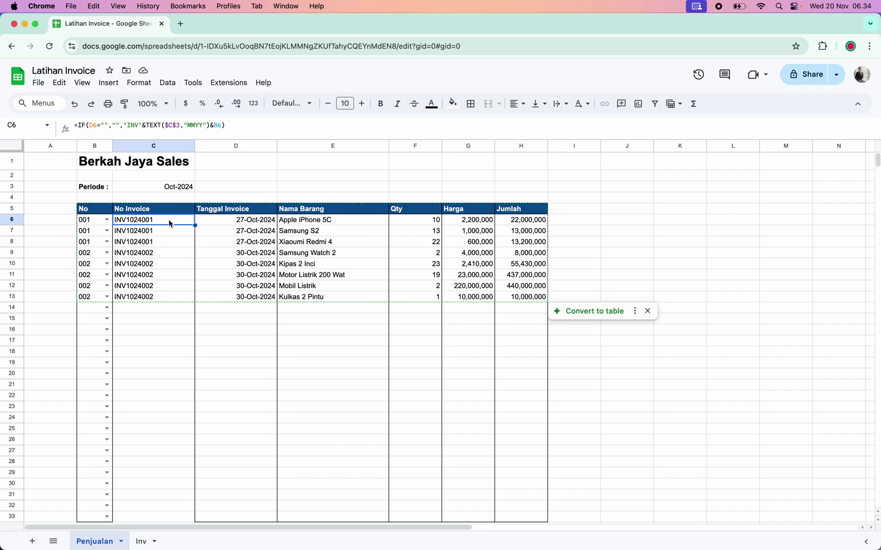
key("Left")
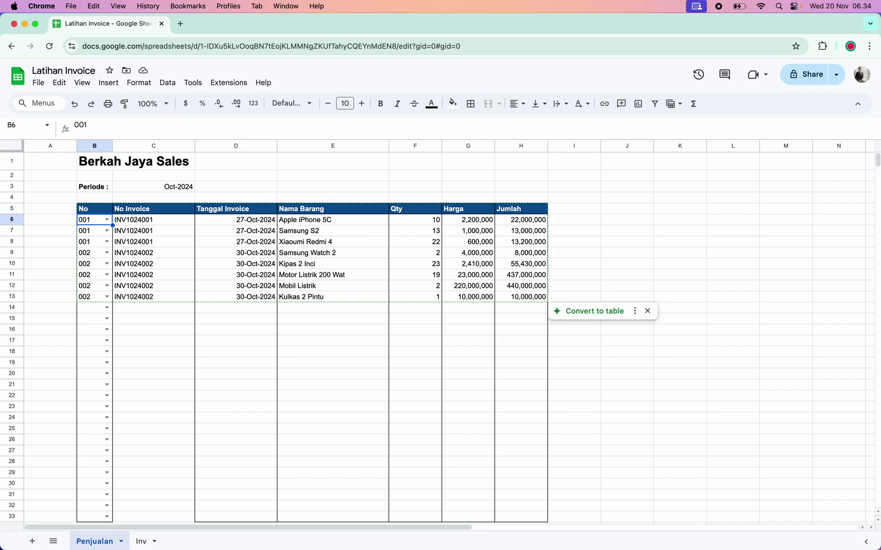
key("Right")
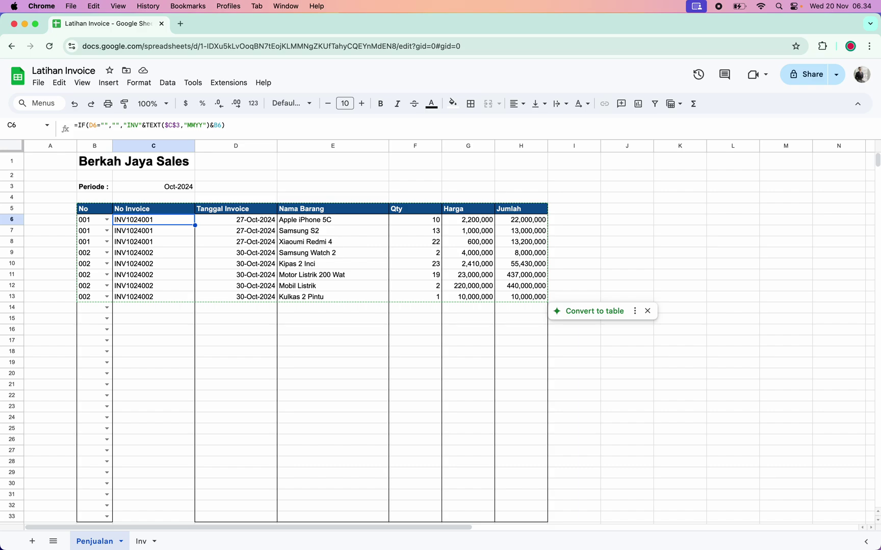
left_click(145, 234)
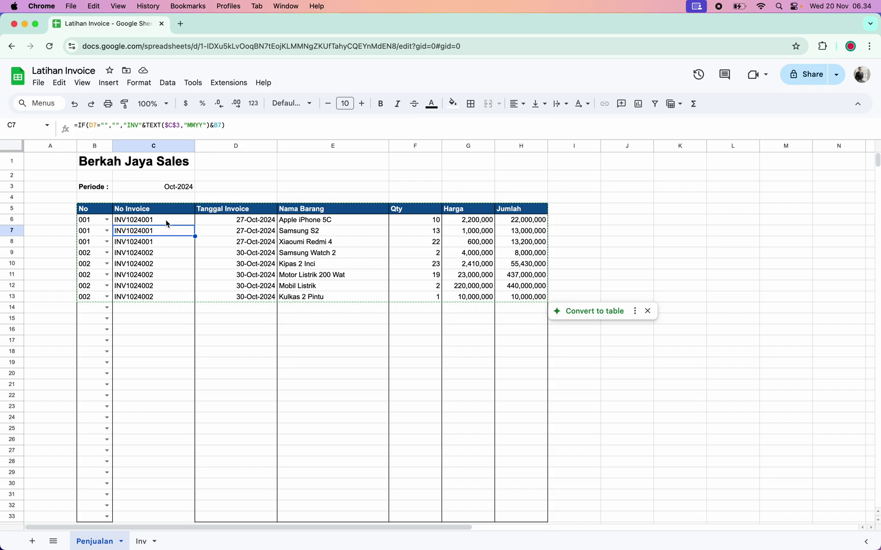
left_click(167, 223)
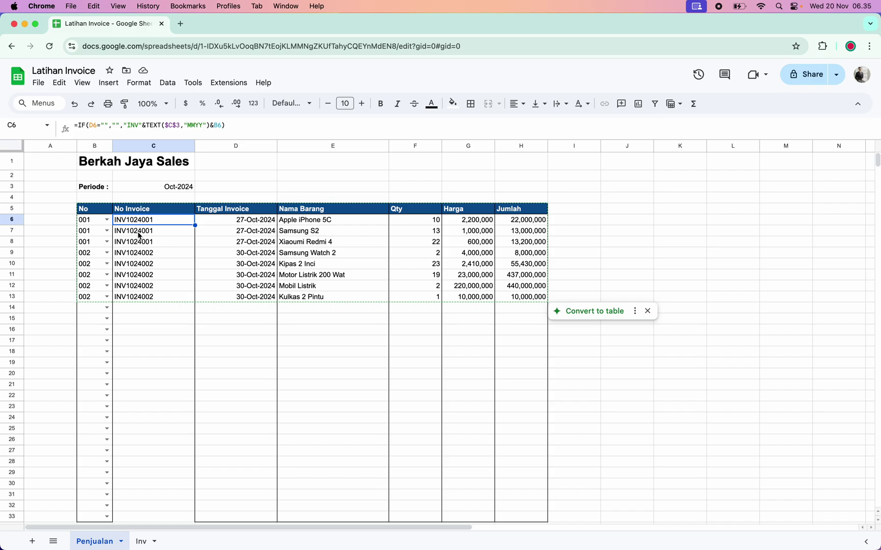
Step: Try an IF formula in C14 that returns blank when D14 is empty and otherwise starts with "INV", then clear it
left_click(148, 320)
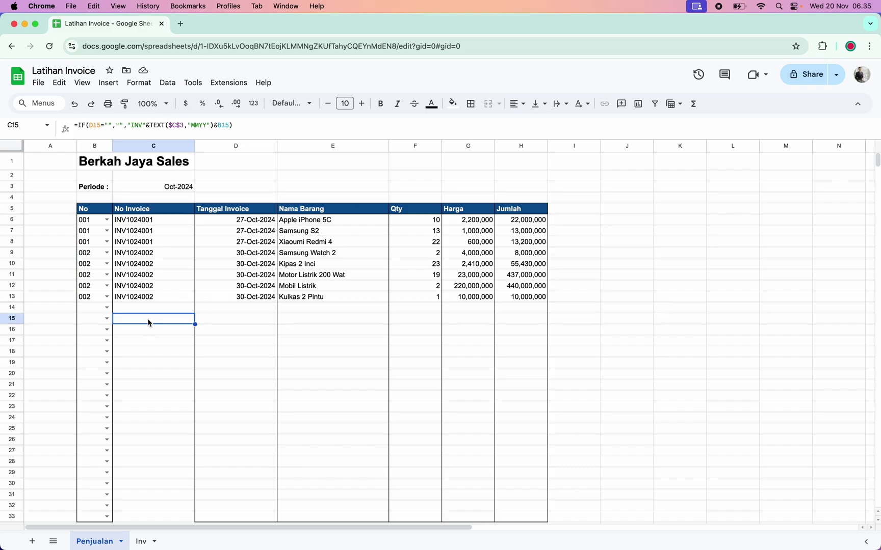
type("=")
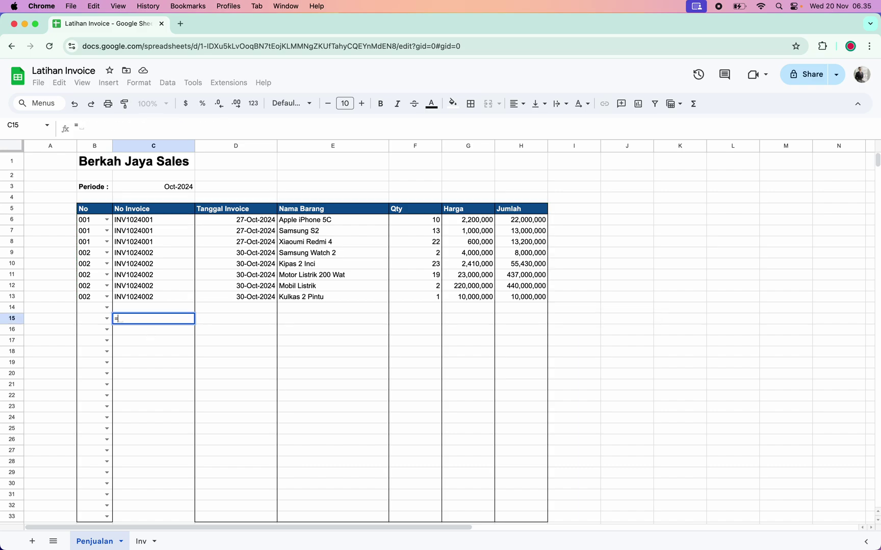
key("Escape")
key("Up")
type("=")
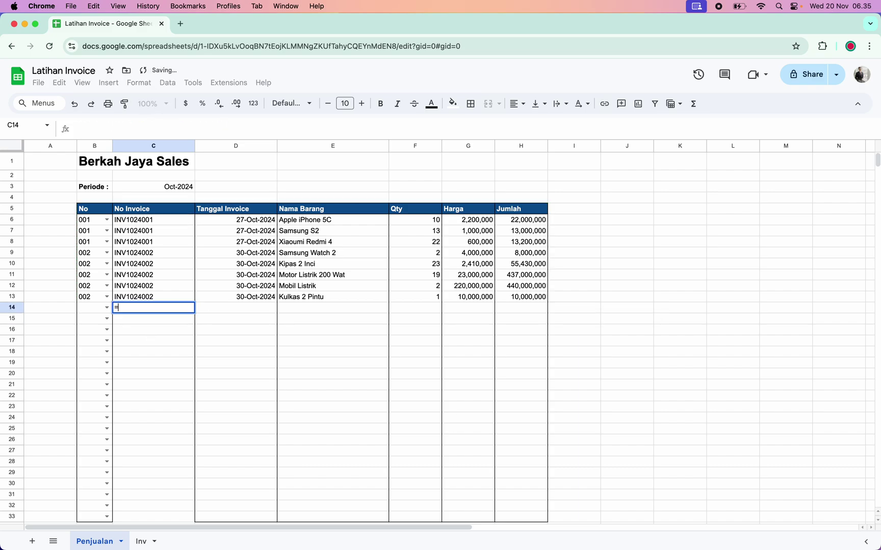
type("IF(")
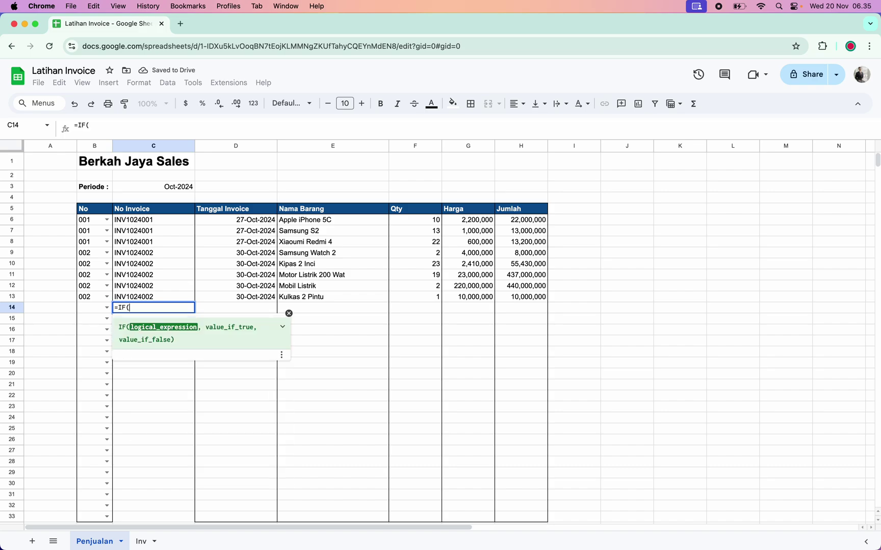
key("Up")
key("Down")
key("Right")
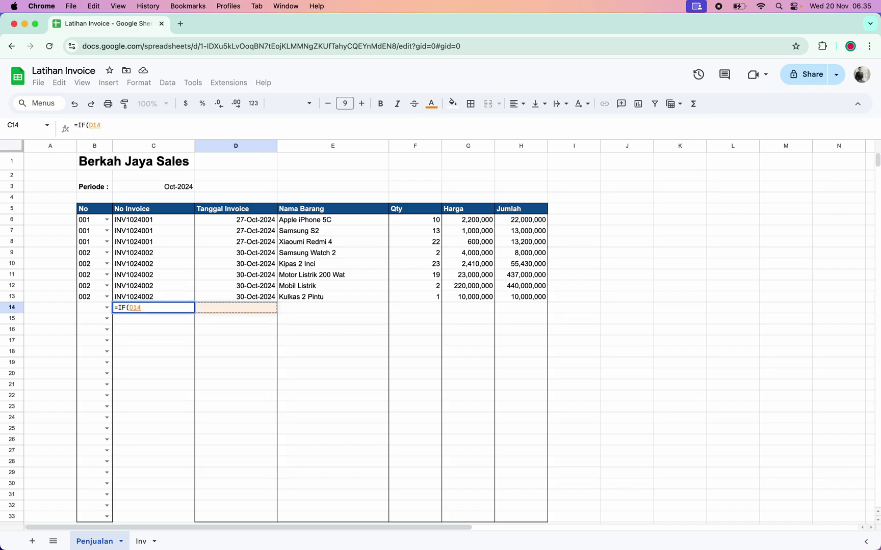
type("=")
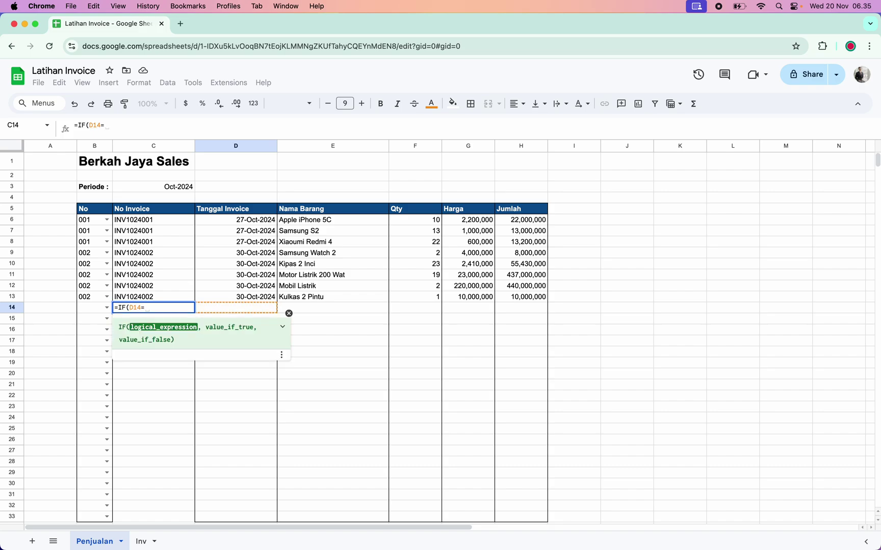
type("\"\",\"\"")
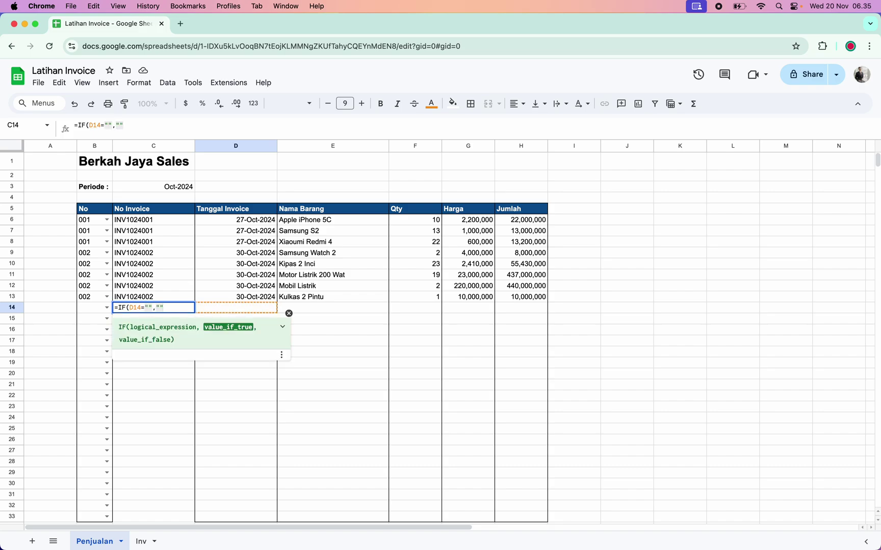
type(",\"")
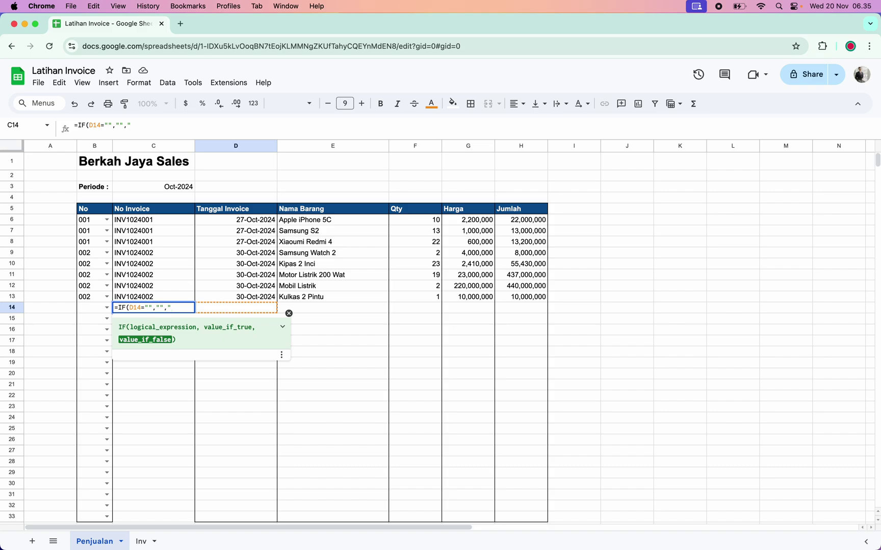
type("INV\",")
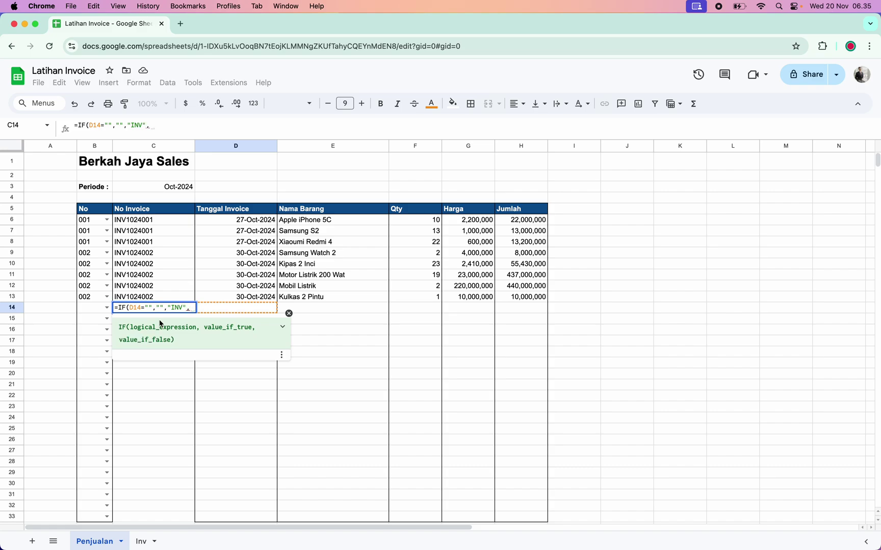
left_click(148, 222)
key("BackSpace")
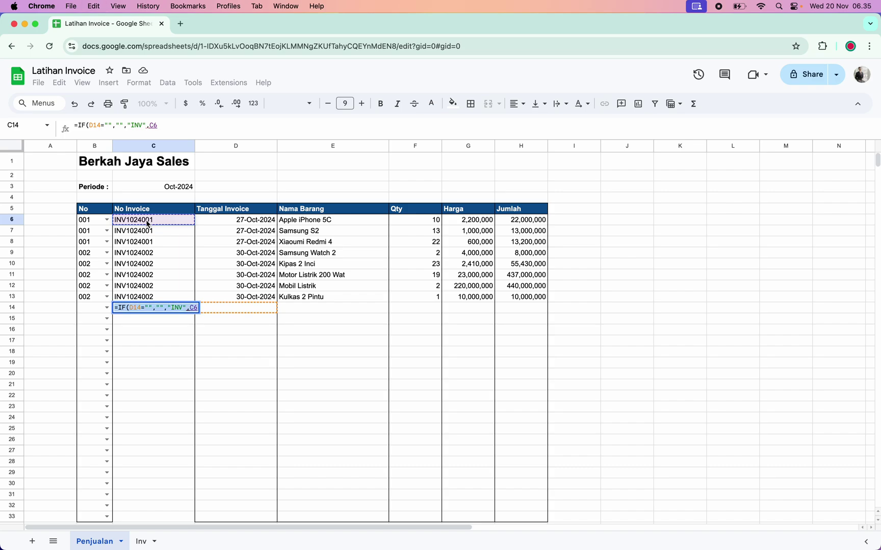
type(")")
key("Return")
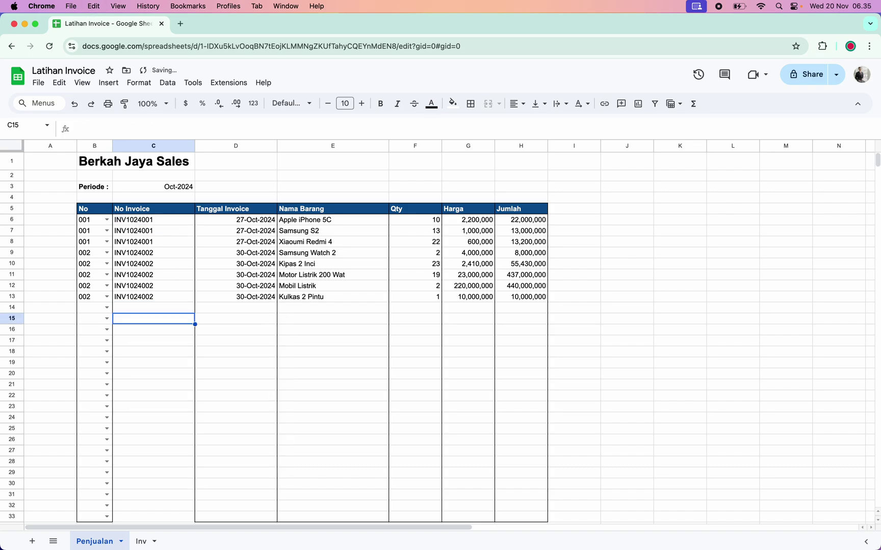
Step: Check the No Invoice formulas in cells C13 and C6 and the content of C14
key("Up")
key("Up")
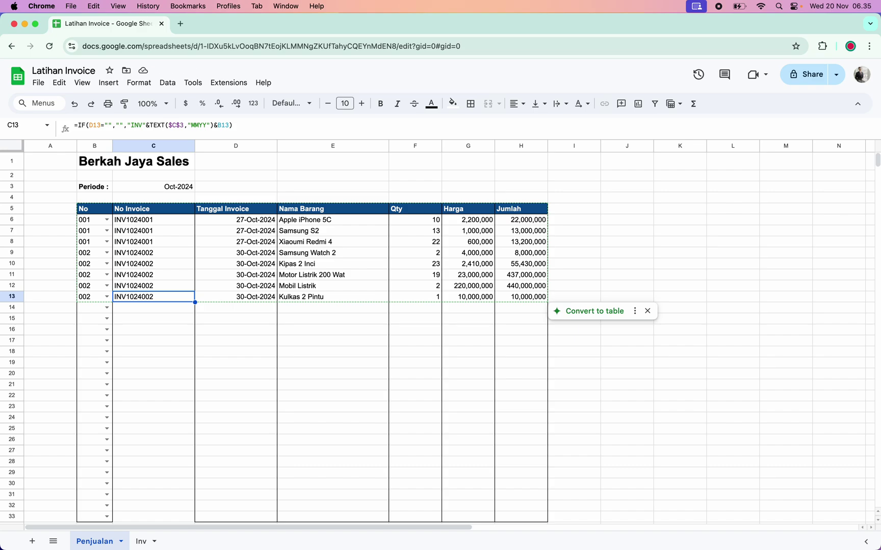
double_click(159, 299)
left_click(279, 191)
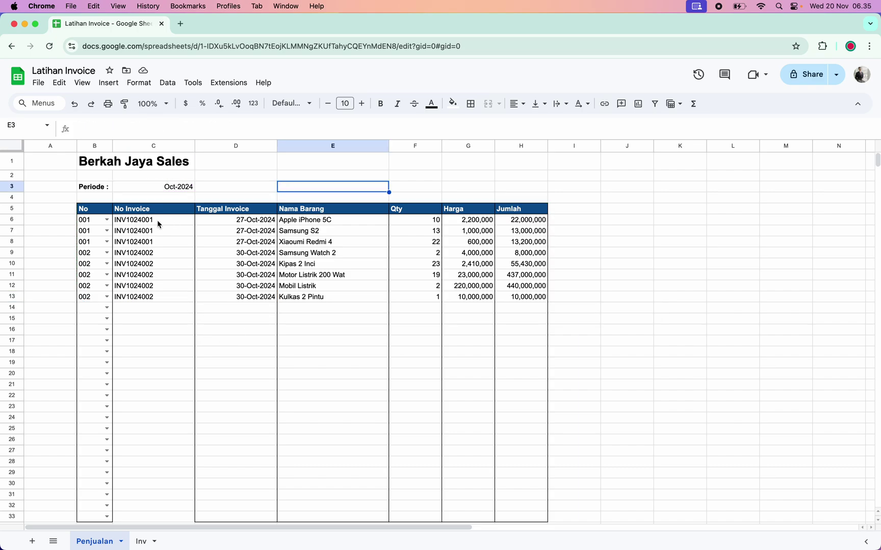
left_click(159, 224)
left_click(154, 308)
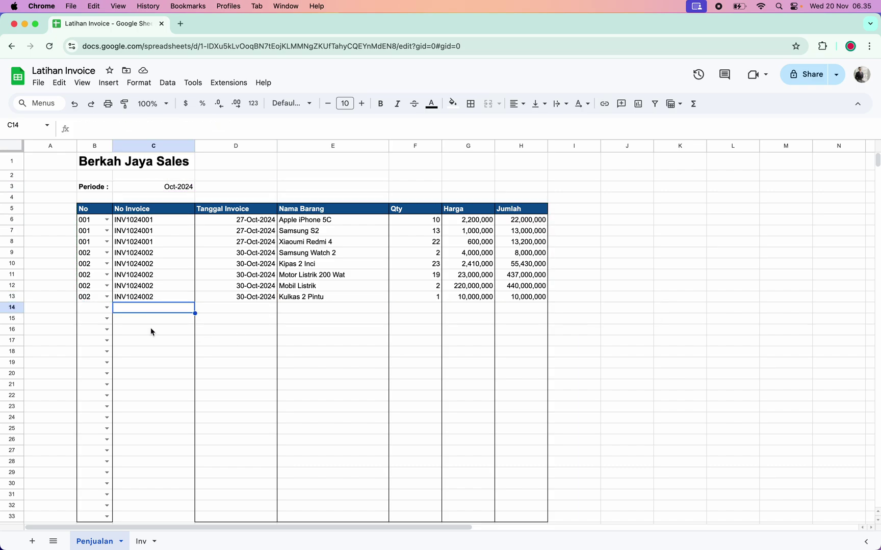
Step: Try the formula =CONCATENATE("INV",B13) in C15, then undo the entry
left_click(152, 320)
key("Delete")
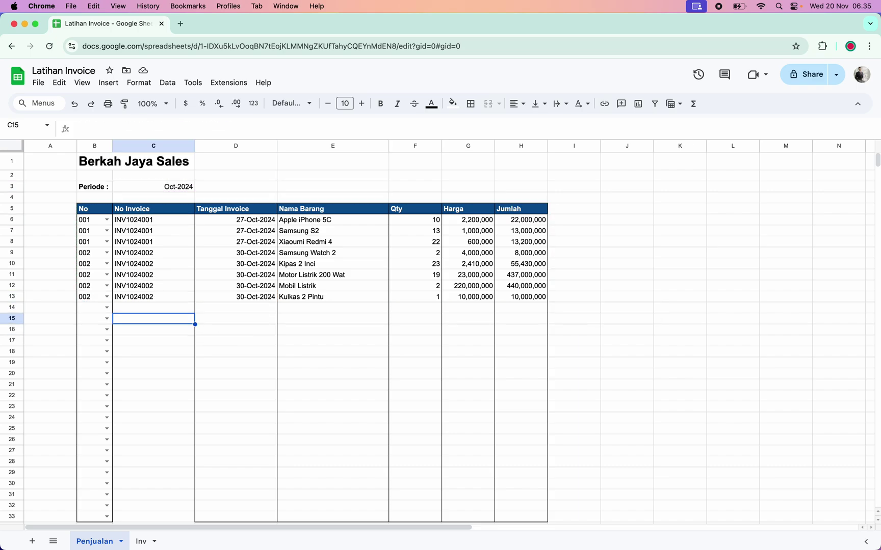
type("=CONCAT(")
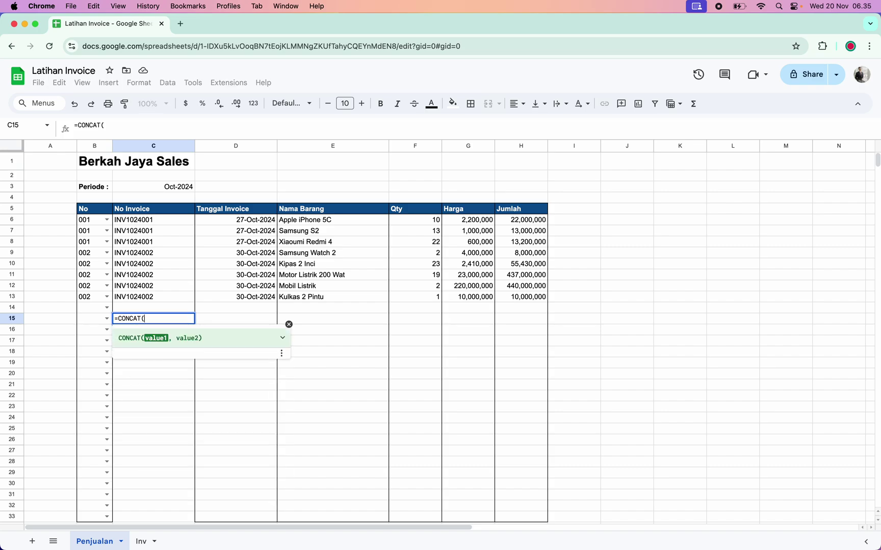
key("BackSpace")
key("Down")
key("Tab")
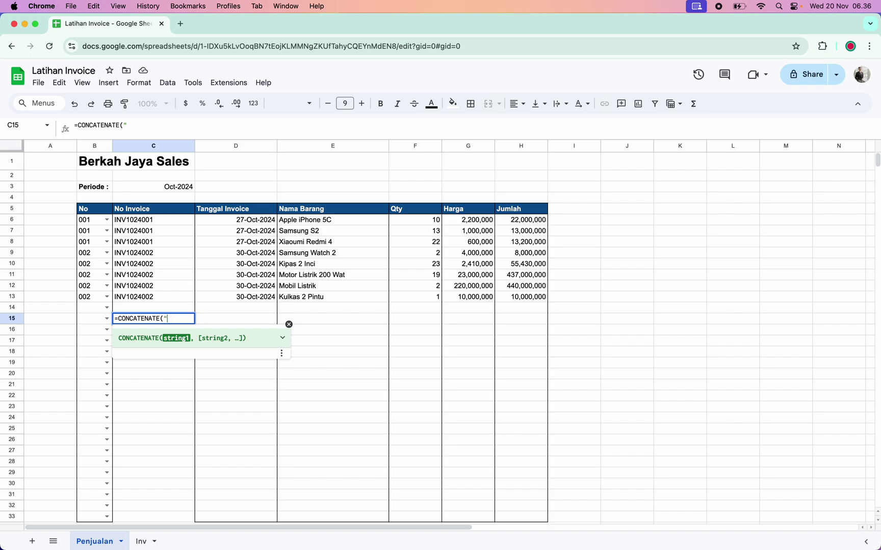
type("\"INV\",")
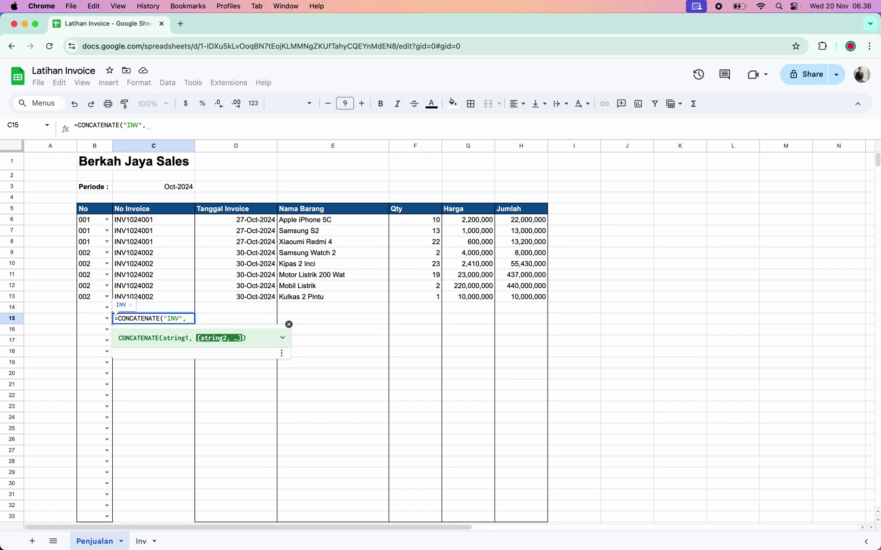
type("te")
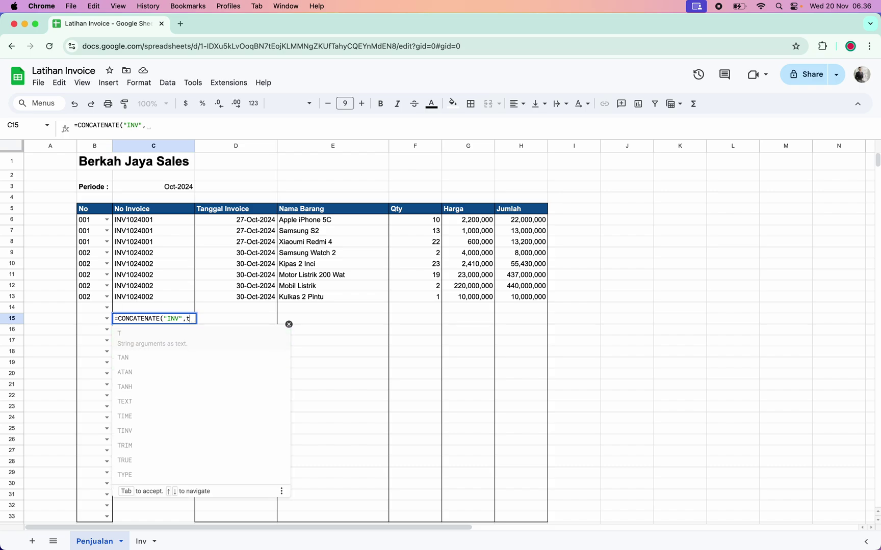
key("BackSpace")
key("BackSpace")
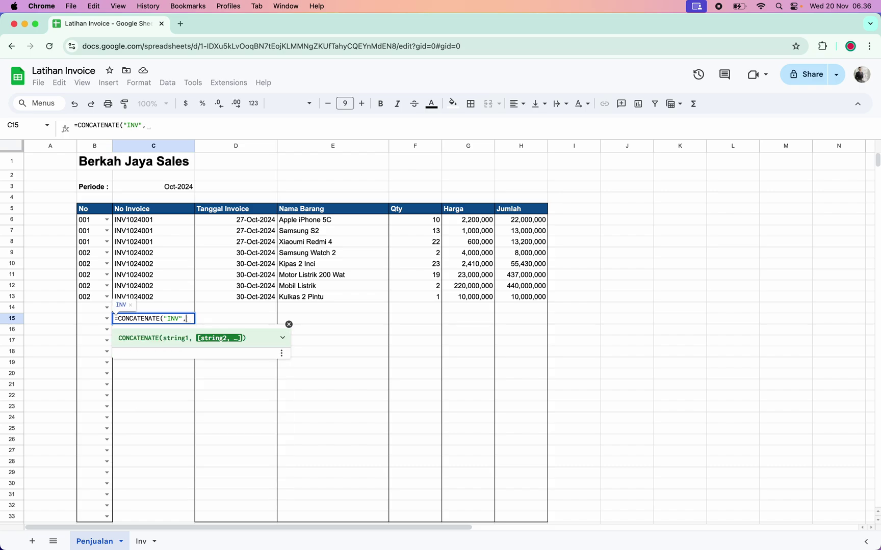
left_click(88, 299)
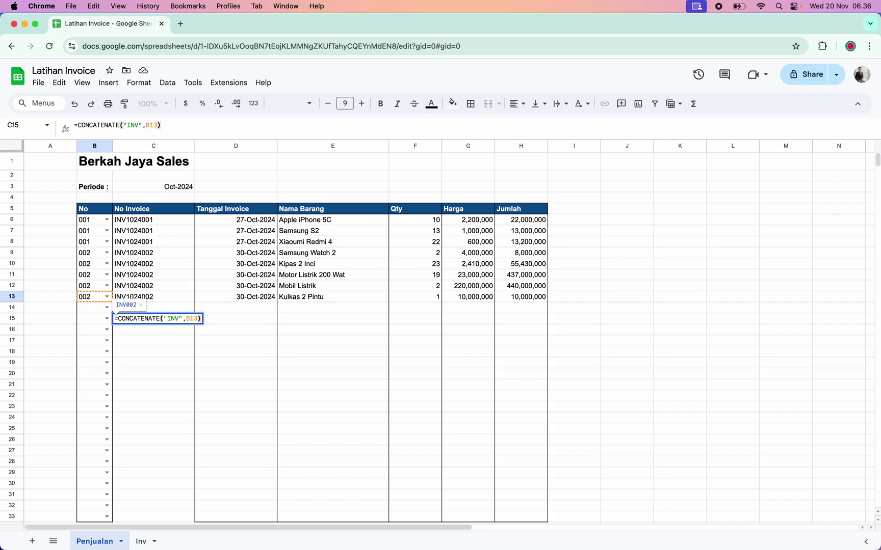
key("Return")
key("super+z")
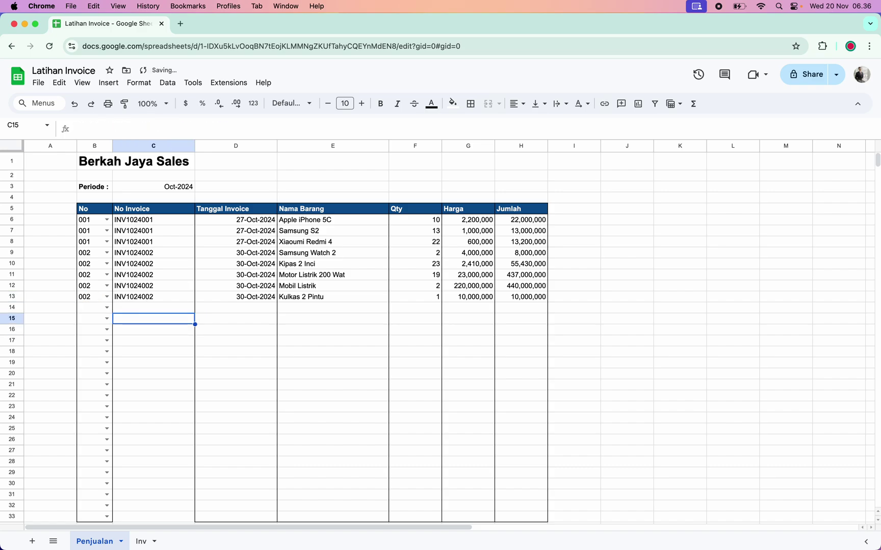
Step: Open the No Invoice formula in cell C6 to examine its IF and TEXT parts
key("Up")
key("Up")
key("Up")
key("Up")
key("Up")
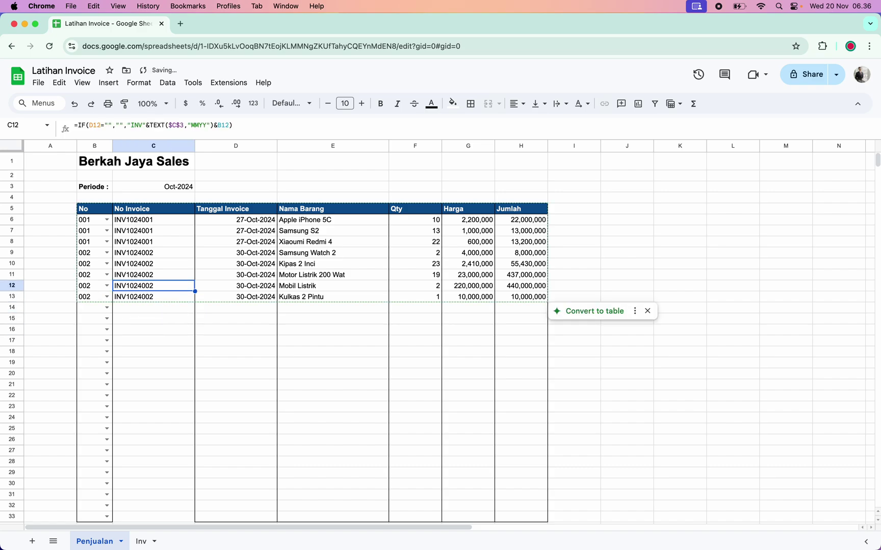
left_click(164, 220)
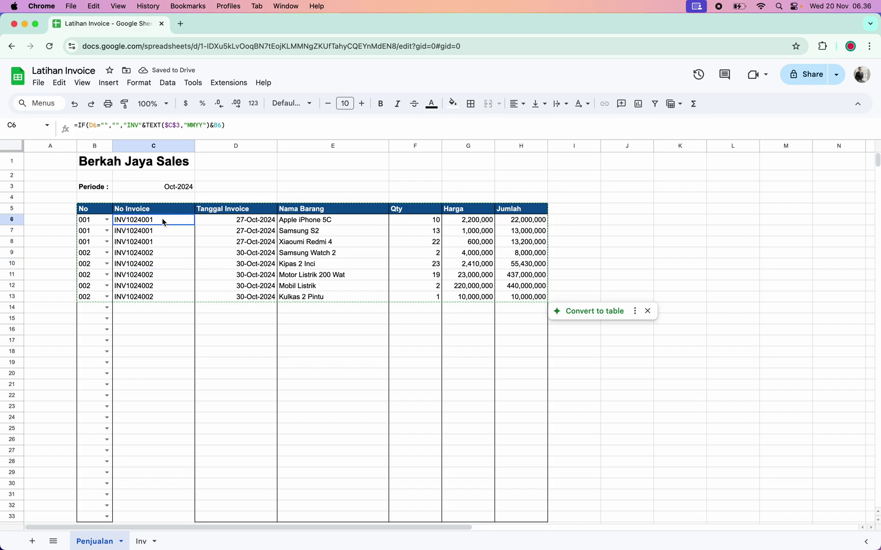
key("Return")
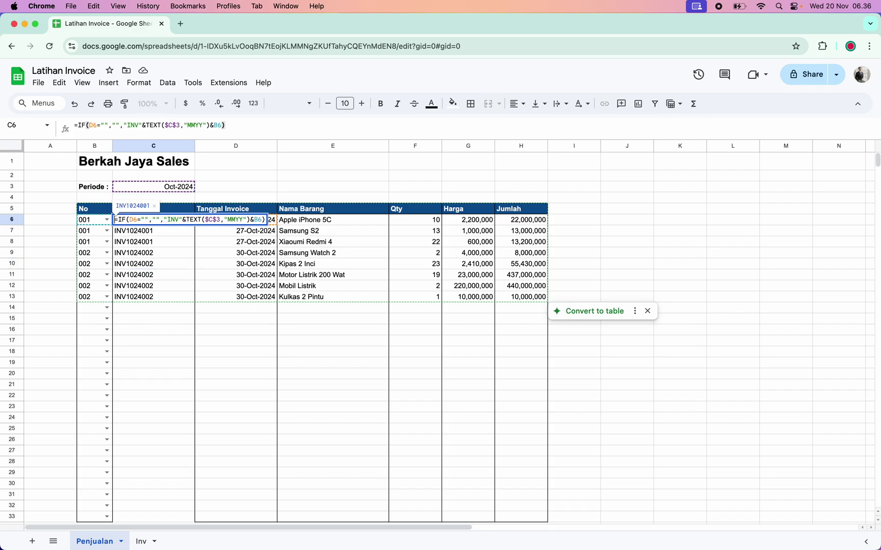
Step: Copy the No Invoice formula from C6 into D2 as plain text without the equals sign: IF(D6="","","INV"&TEXT($C$3,"MMYY")&B6)
key("super+a")
key("super+c")
key("Return")
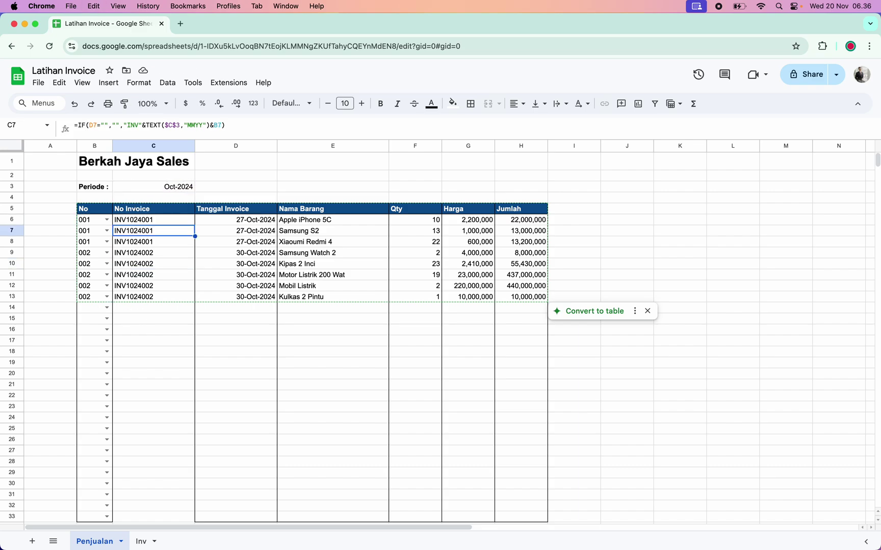
key("Up")
key("Up")
key("Up")
key("Right")
key("Up")
key("Up")
key("Return")
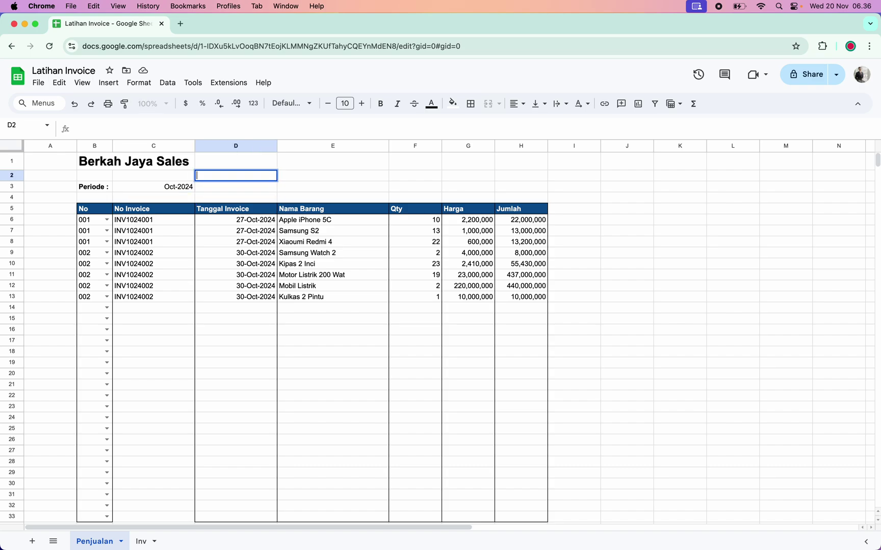
key("super+v")
key("Return")
key("Up")
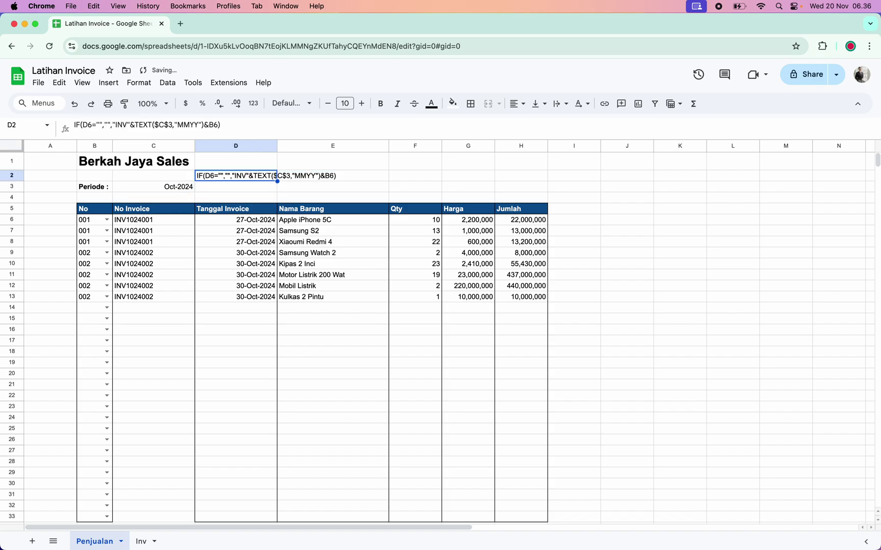
Step: Review the C6 formula on Penjualan and compare that sheet with the invoice layout on the Inv sheet
left_click(139, 220)
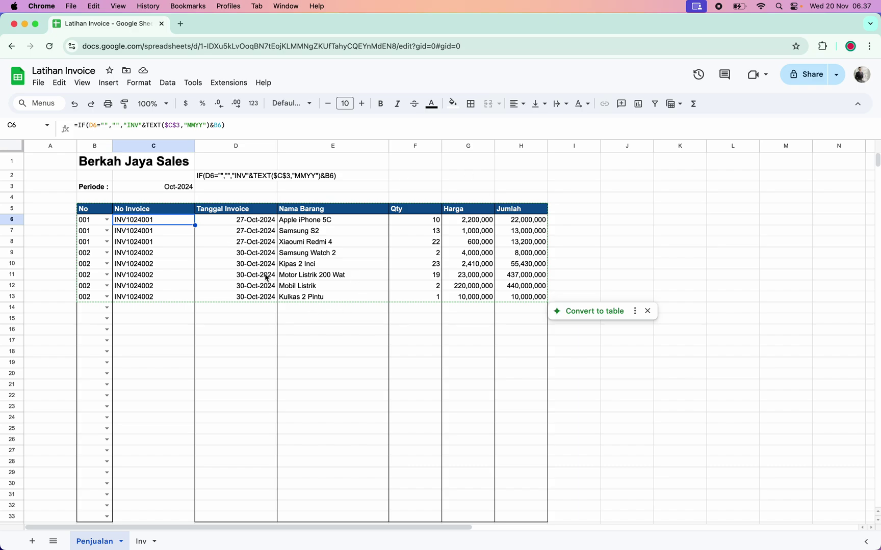
left_click(149, 544)
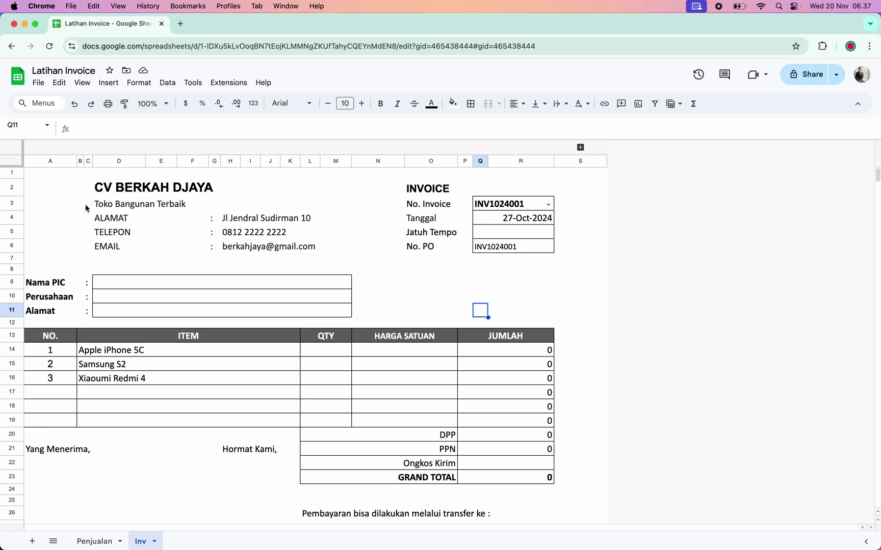
left_click(29, 185)
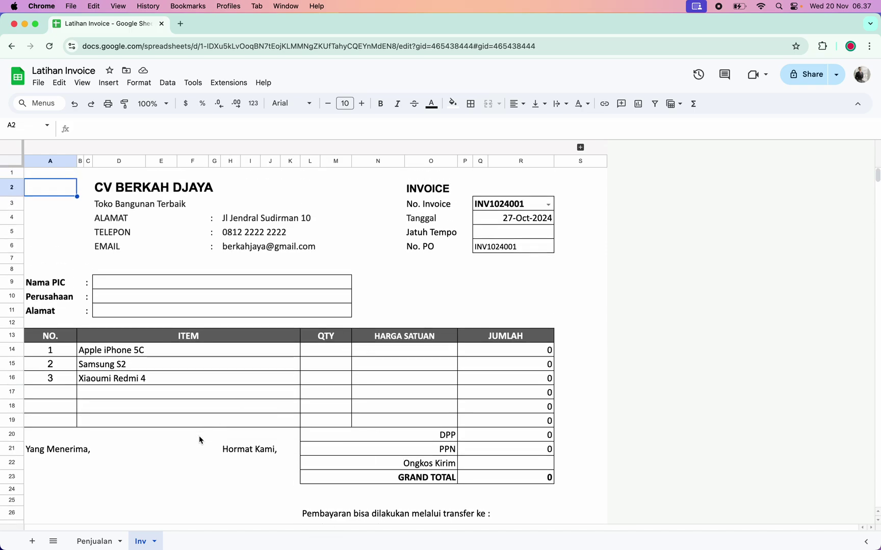
left_click(96, 542)
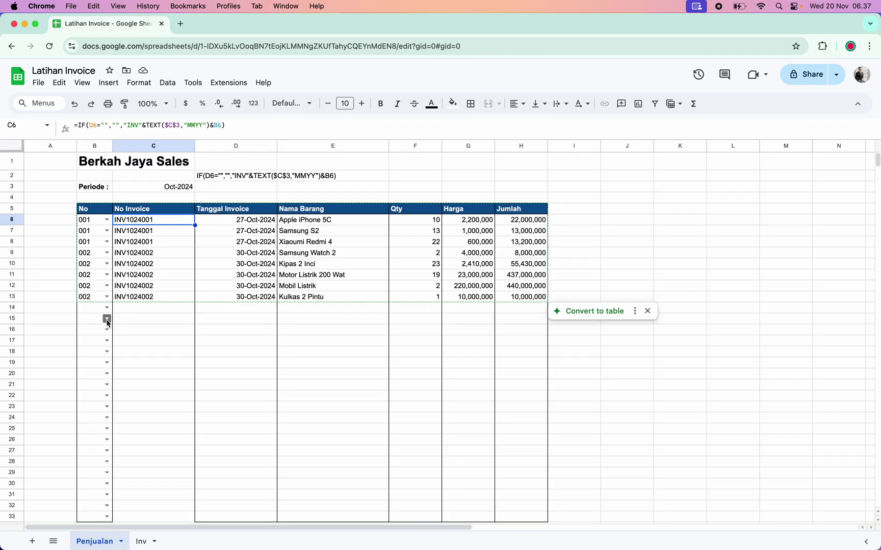
Step: On the Inv sheet, expand the hidden column group T:Z and open the QUERY formula in T1 for inspection
left_click(143, 541)
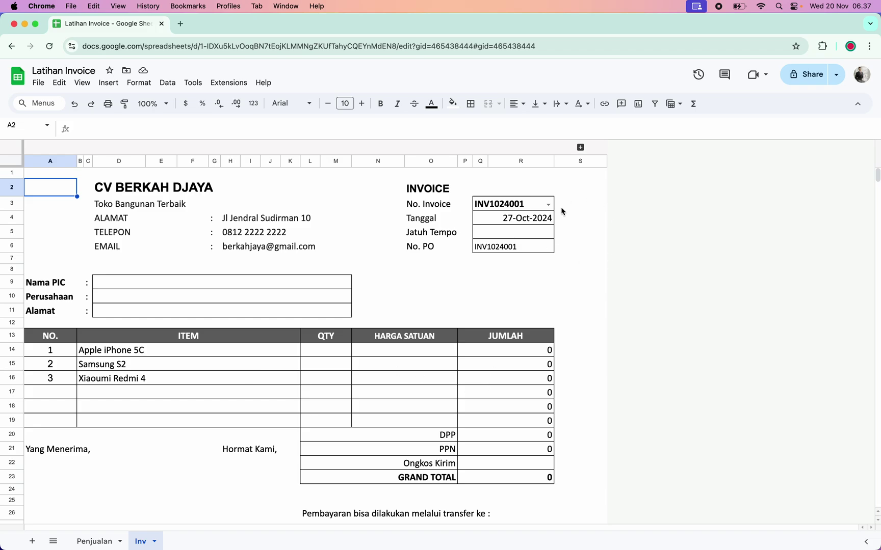
left_click(580, 148)
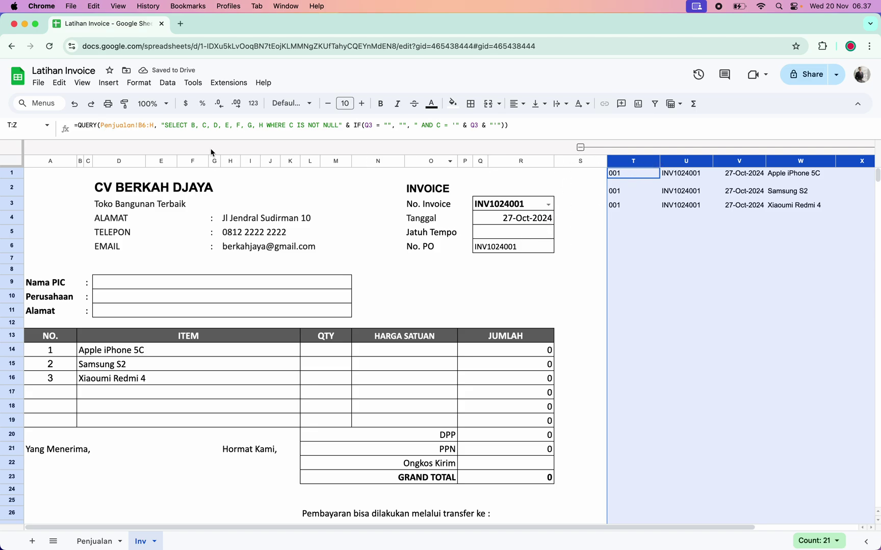
left_click(508, 125)
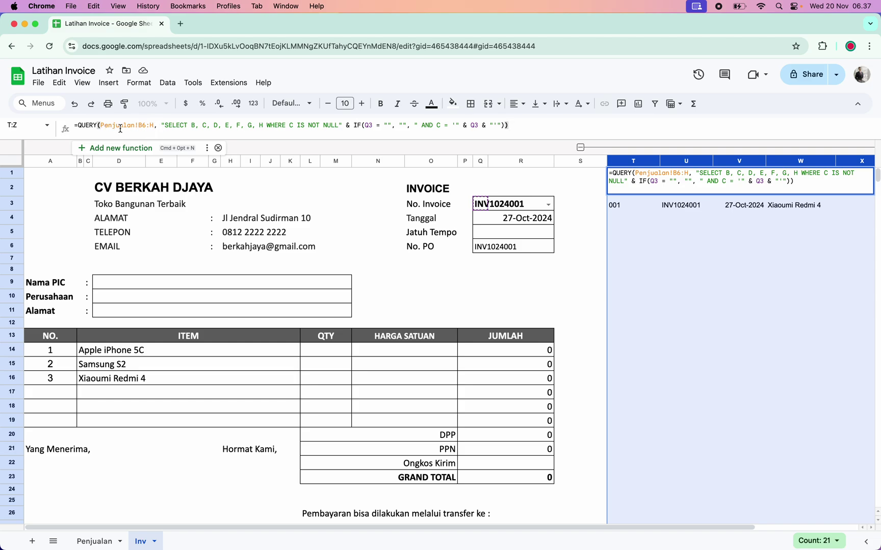
Step: Compare the Penjualan source data from B6 to column H with the QUERY formula's range and selected columns on the Inv sheet
left_click(100, 542)
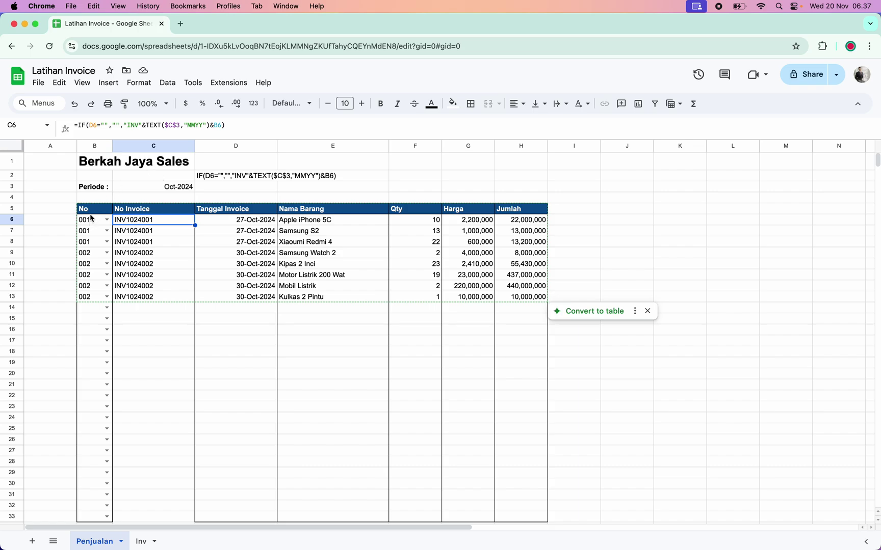
left_click_drag(91, 224, 457, 310)
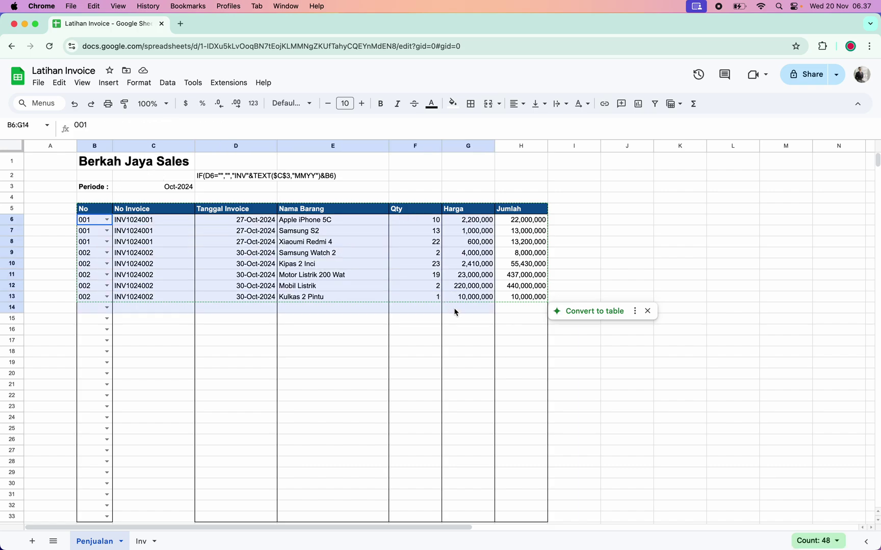
left_click(142, 541)
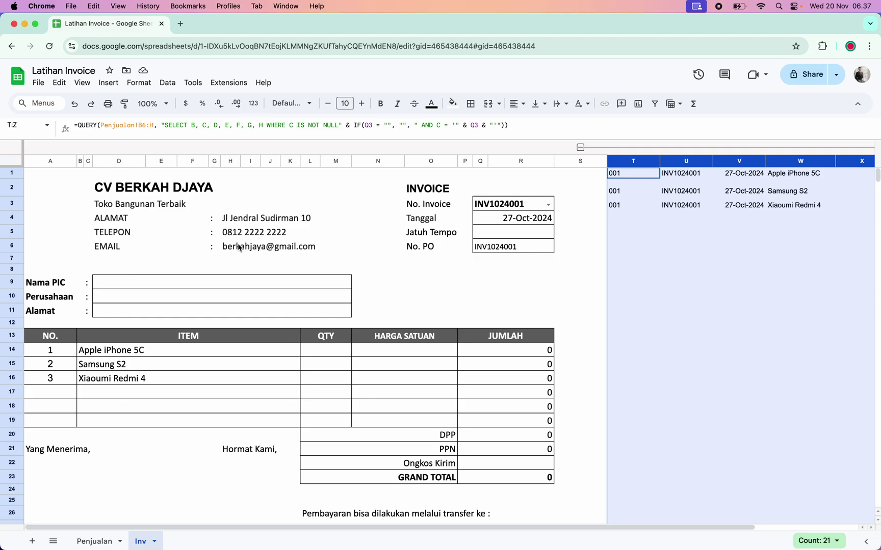
left_click(93, 543)
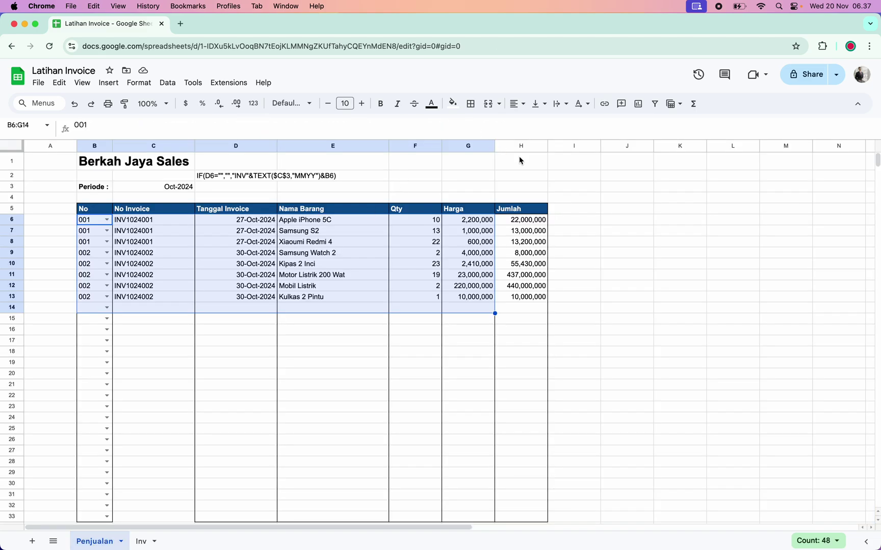
left_click(143, 542)
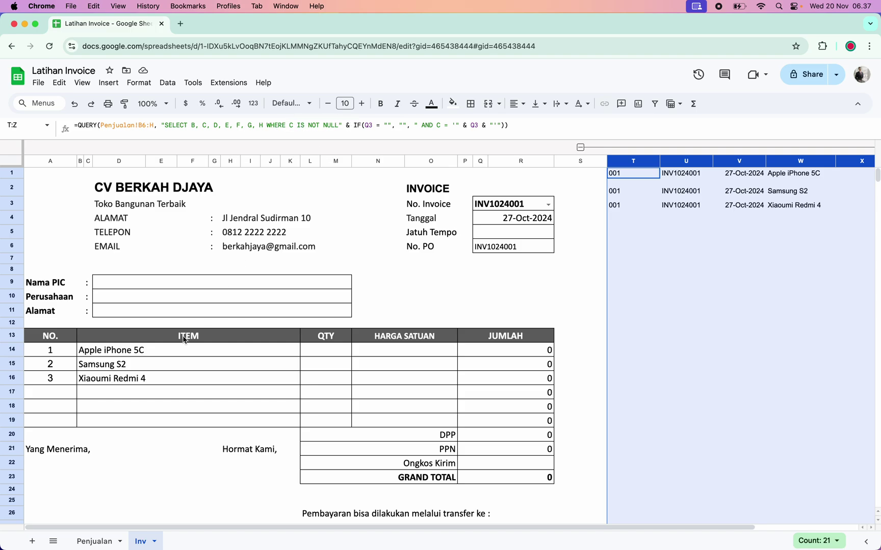
left_click(94, 542)
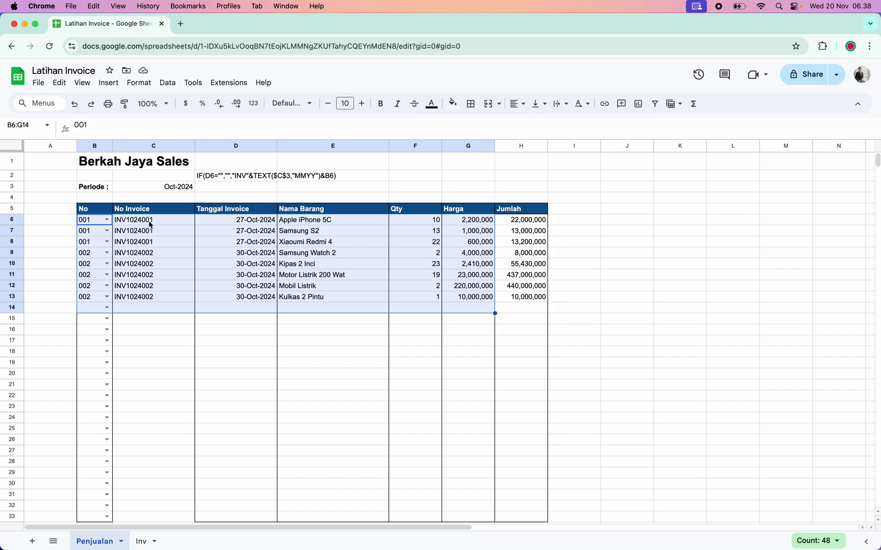
left_click(145, 541)
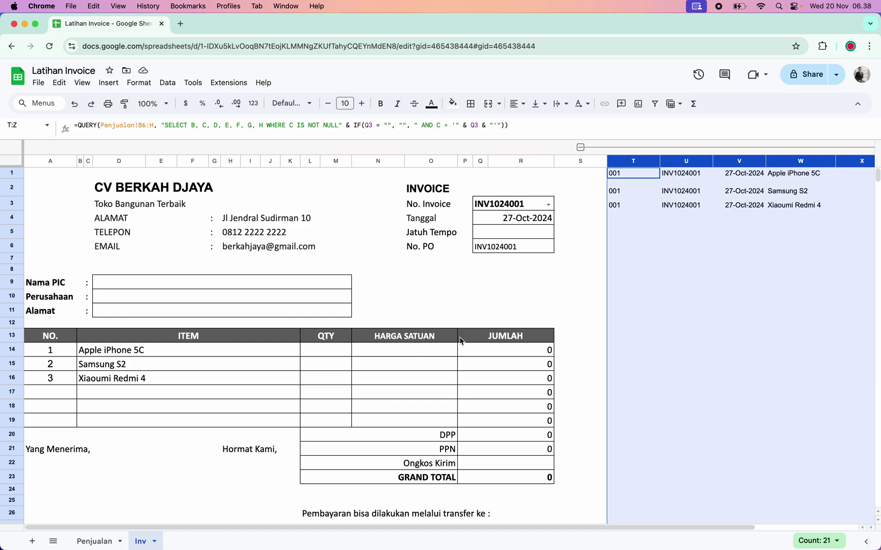
left_click(104, 544)
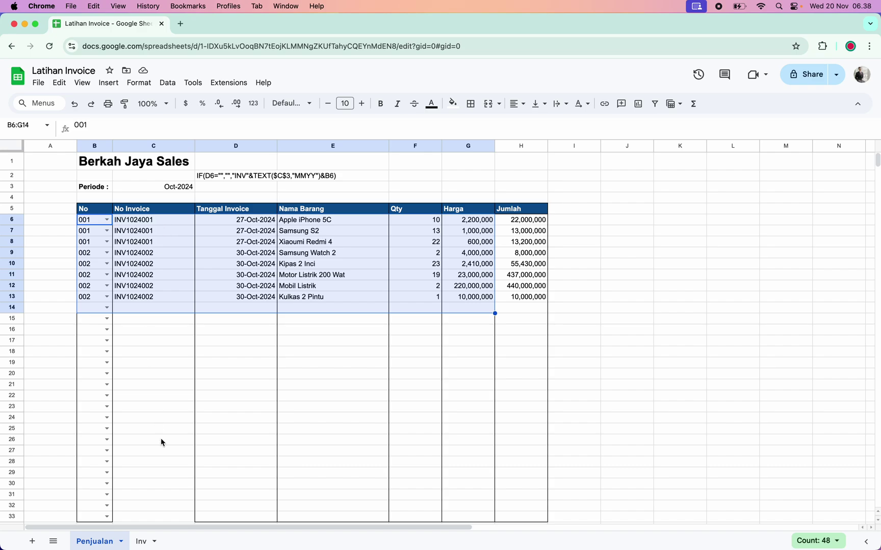
left_click(145, 542)
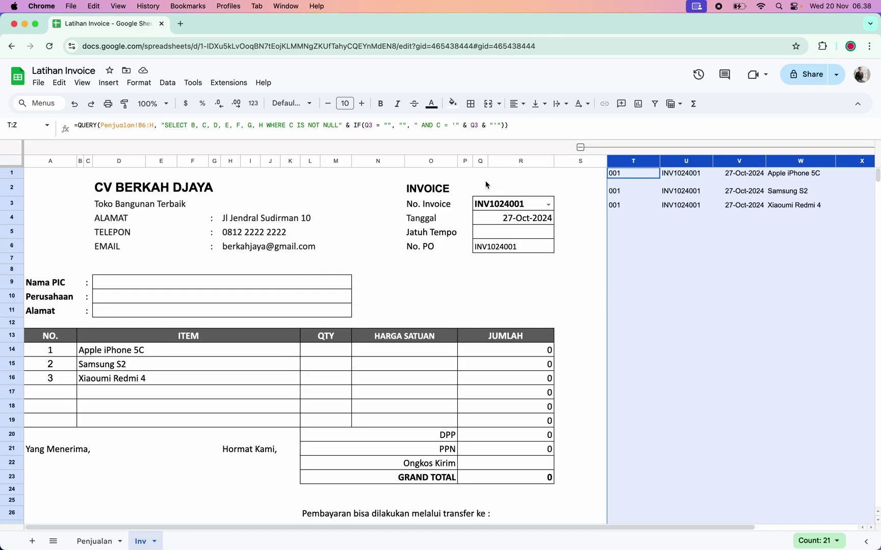
Step: Set No. Invoice on the Inv sheet to INV1024002 and check how the QUERY formula in T1 refers to Q3
left_click(550, 207)
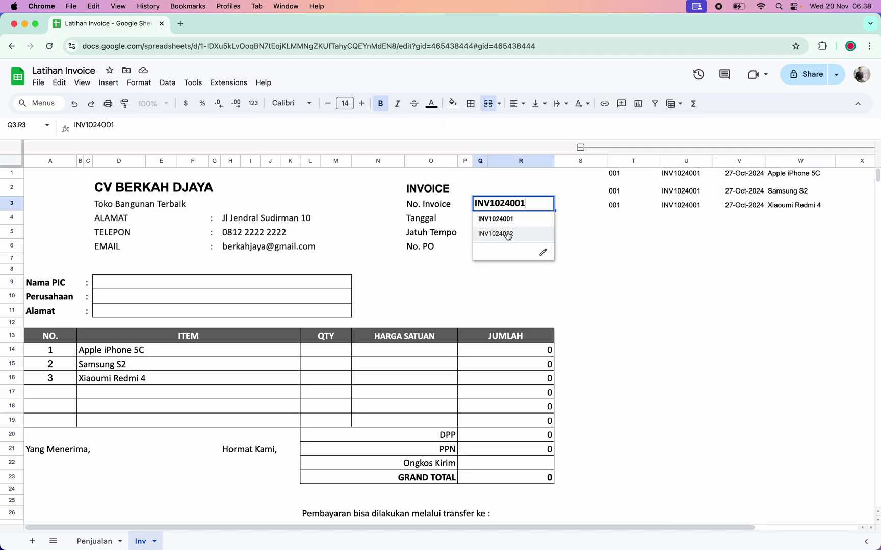
left_click(506, 234)
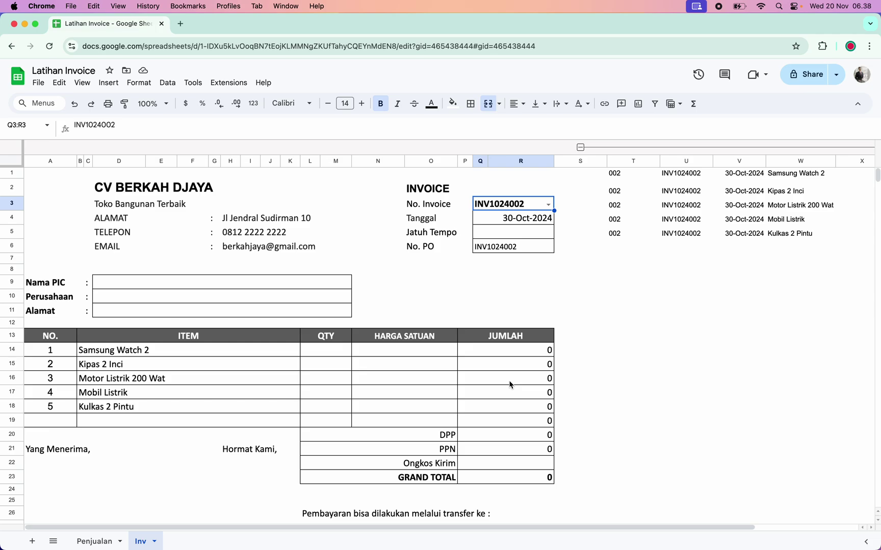
left_click(480, 190)
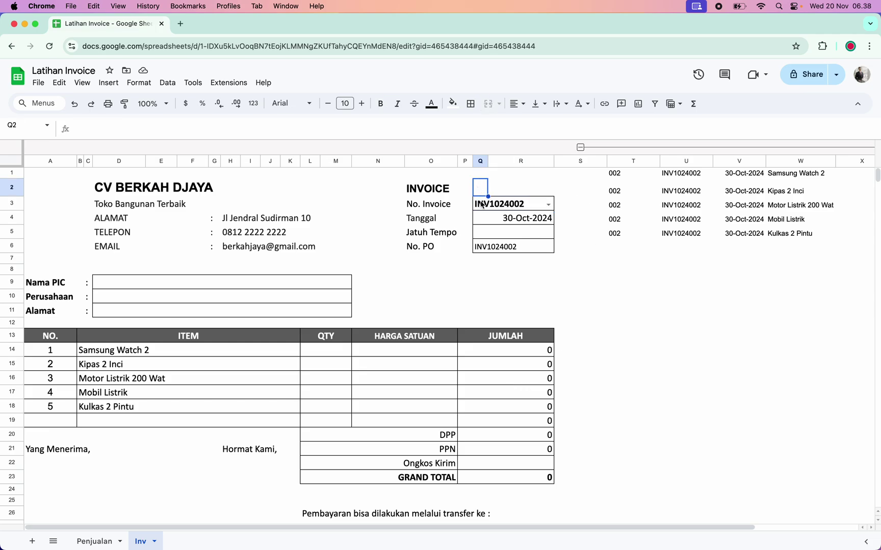
left_click(482, 205)
left_click(488, 183)
left_click(608, 176)
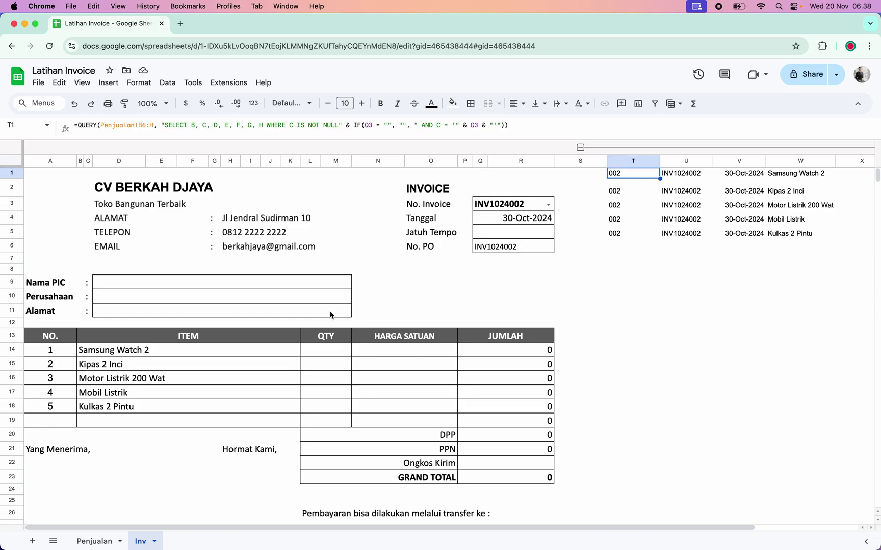
Step: Link the first QTY cell of the invoice, L14, to the queried quantity with the formula =X1
left_click(324, 351)
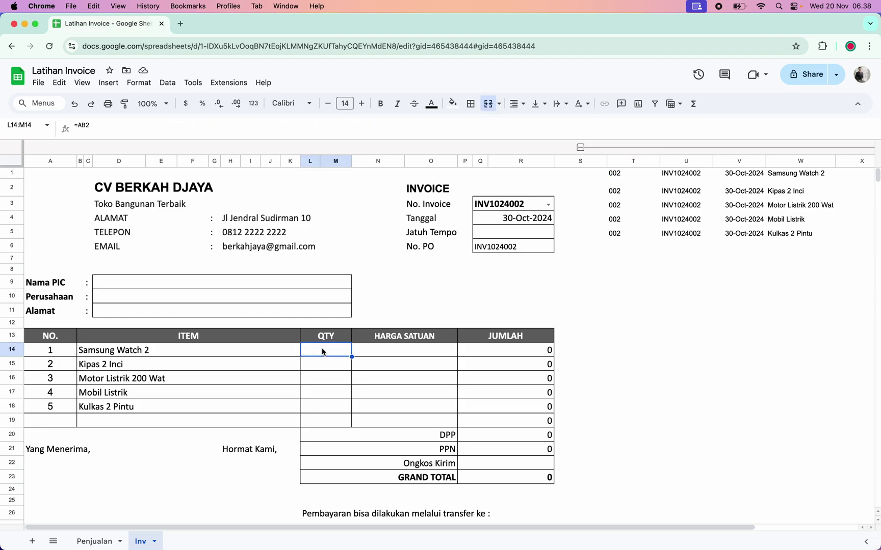
type("=")
scroll(458, 308, "right", 5)
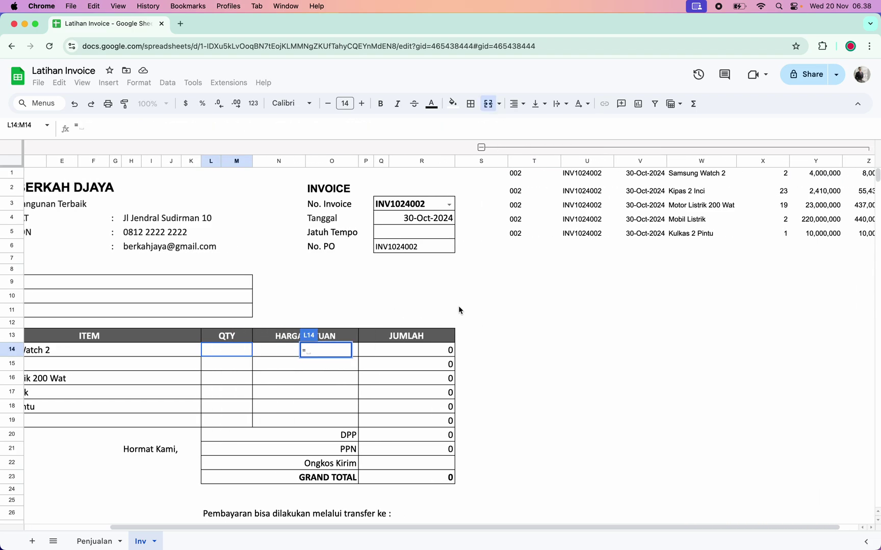
left_click(766, 175)
key("Return")
key("Up")
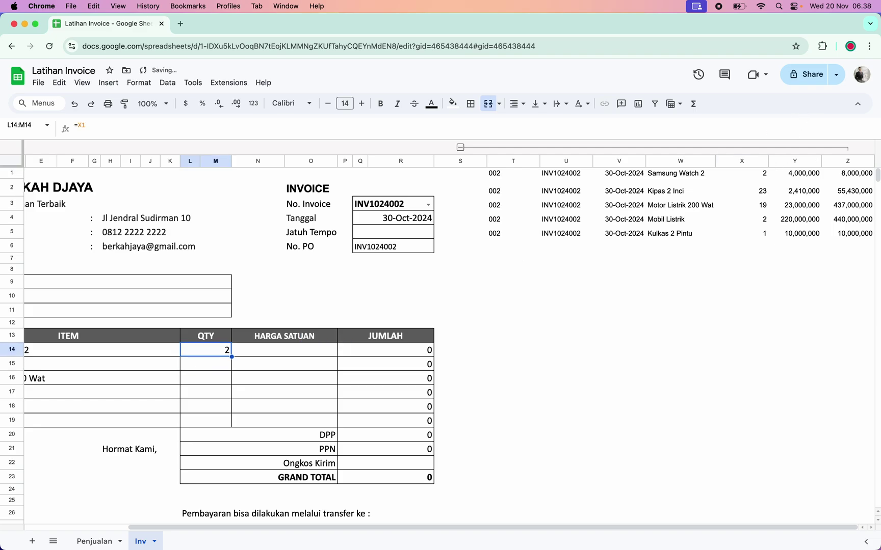
Step: Copy the QTY formula from L14 into the remaining item rows L15:M19
key("super+c")
key("Down")
key("shift+Down")
key("shift+Down")
key("shift+Down")
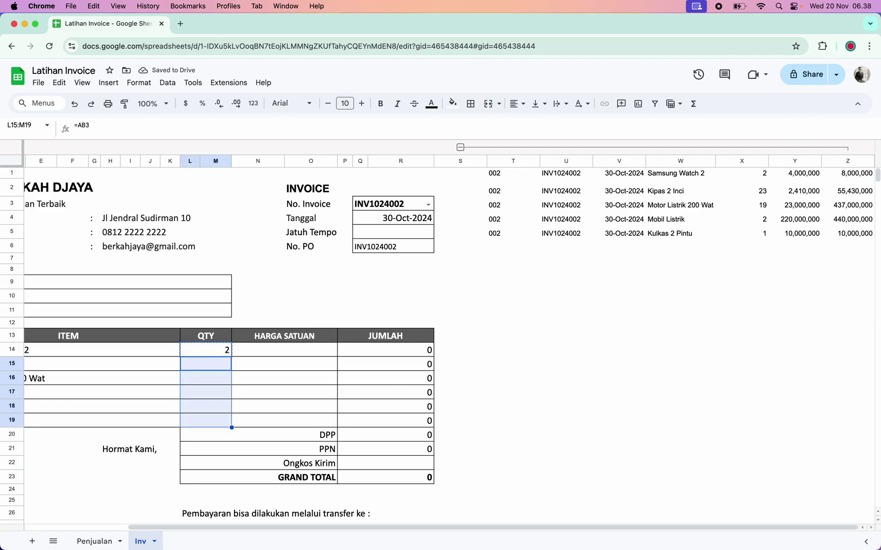
key("super+v")
Step: Link the first HARGA SATUAN cell, N14, to the queried unit price with the formula =Y1
key("Up")
key("Up")
key("Right")
key("Down")
type("=")
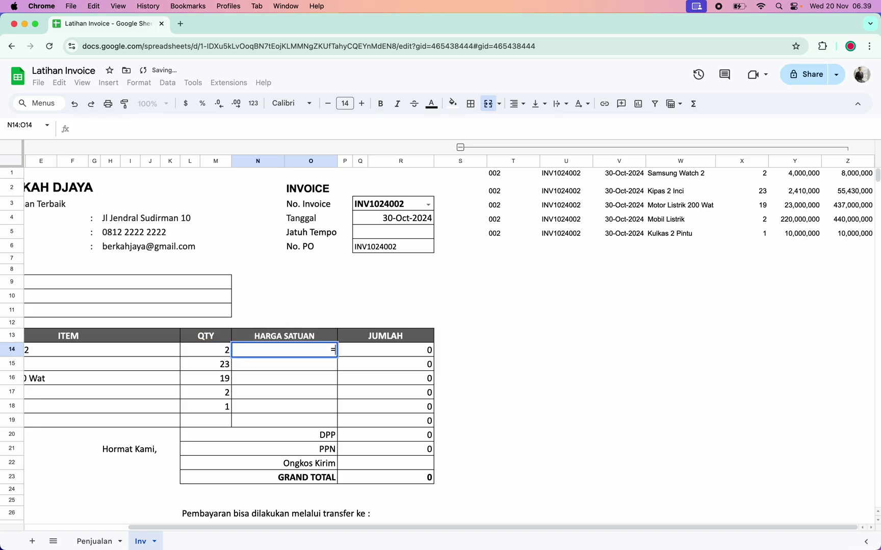
left_click(792, 175)
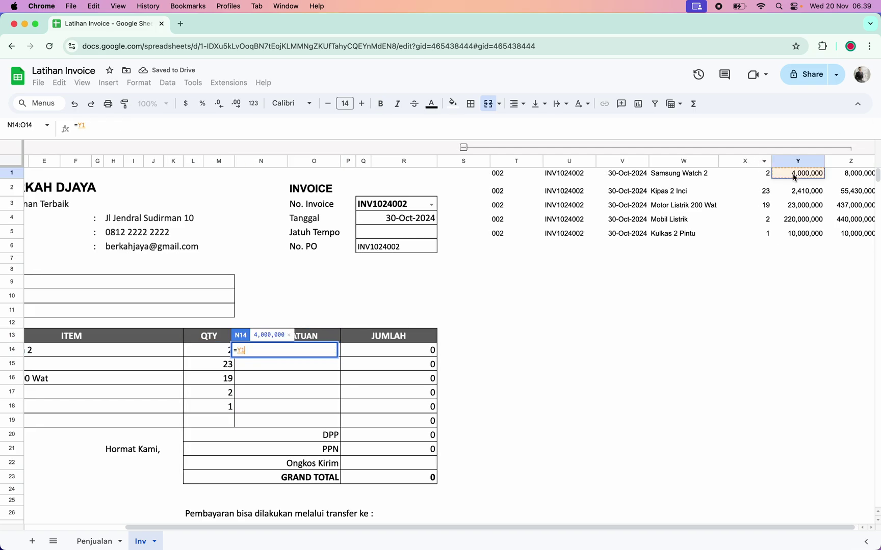
key("Return")
key("Up")
Step: Copy the HARGA SATUAN formula from N14 into the remaining item rows N15:O19
key("super+c")
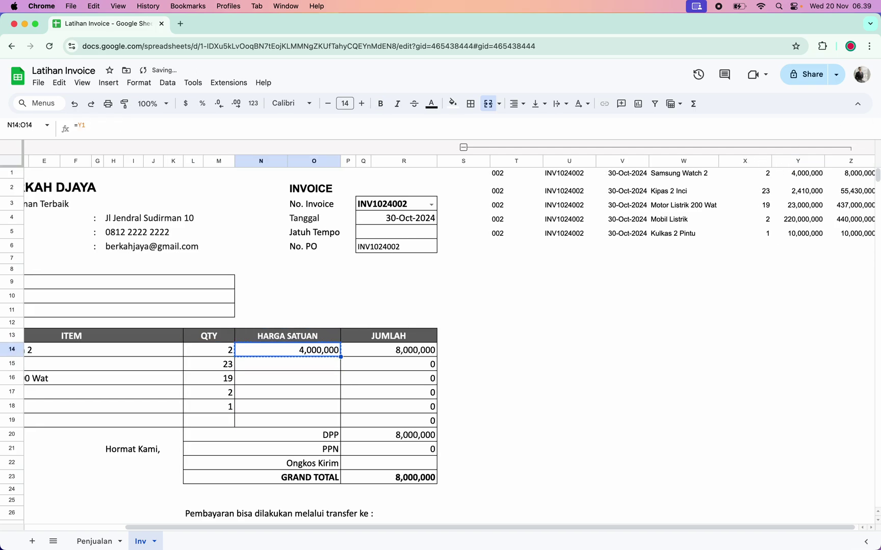
key("Down")
key("shift+Down")
key("shift+Down")
key("shift+Down")
key("shift+Down")
key("super+v")
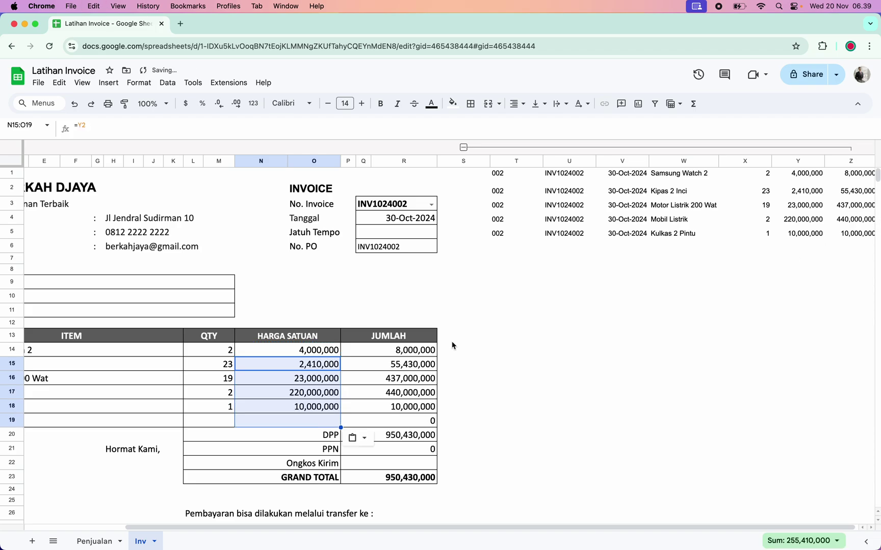
Step: Collapse the T:Z column group on Inv and recheck the No Invoice formula in C6 on Penjualan before returning to Inv
scroll(451, 346, "left", 4)
scroll(451, 346, "left", 1)
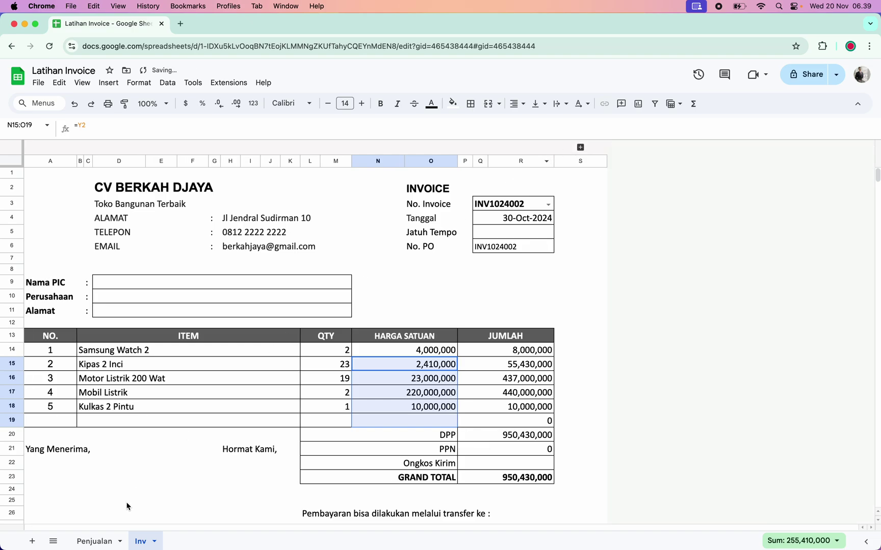
left_click(102, 541)
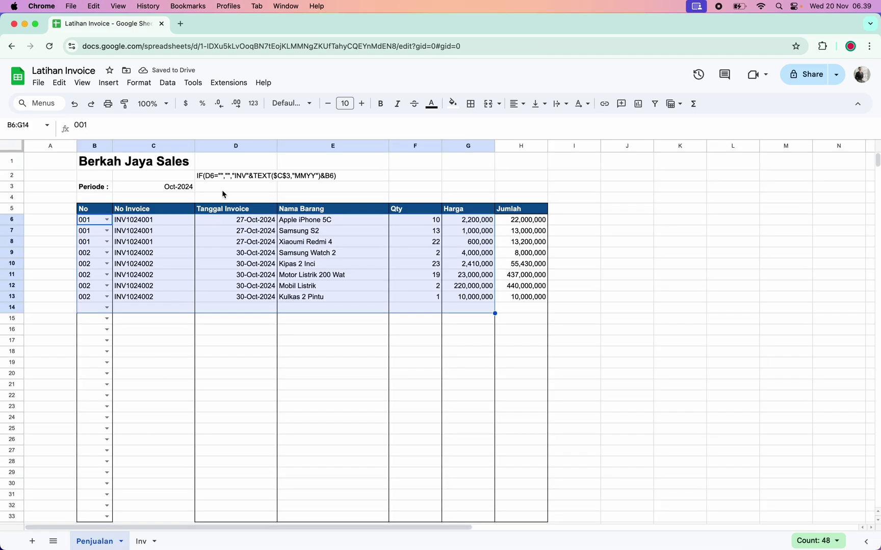
left_click(159, 223)
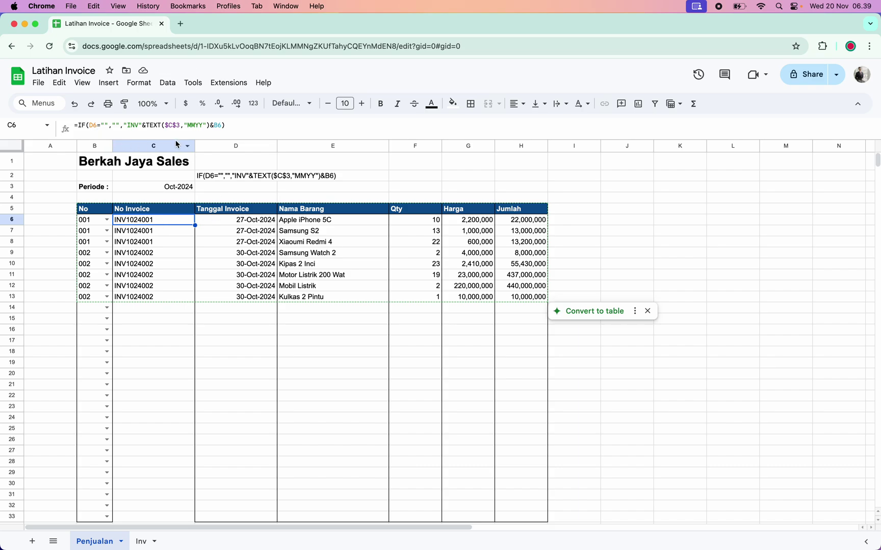
left_click(144, 541)
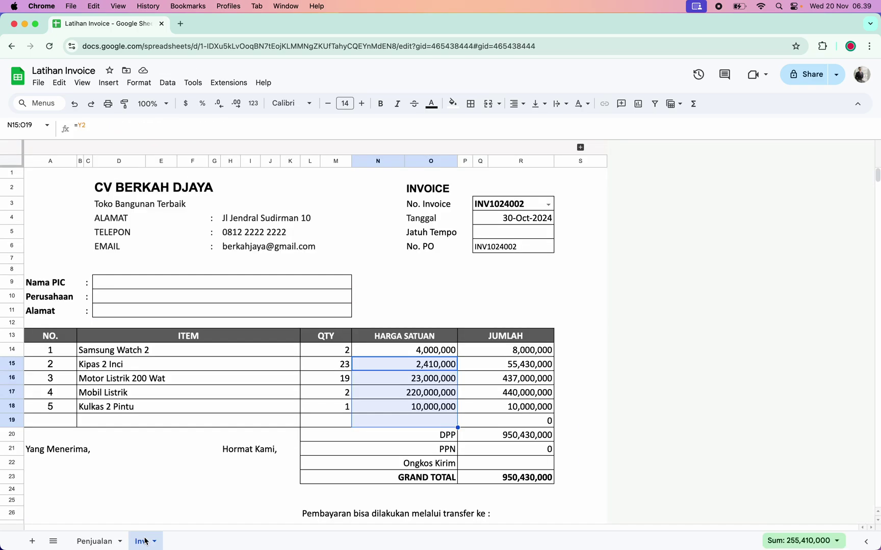
Step: Clear the formula from the No. PO cell, Q6, on the invoice
left_click(216, 281)
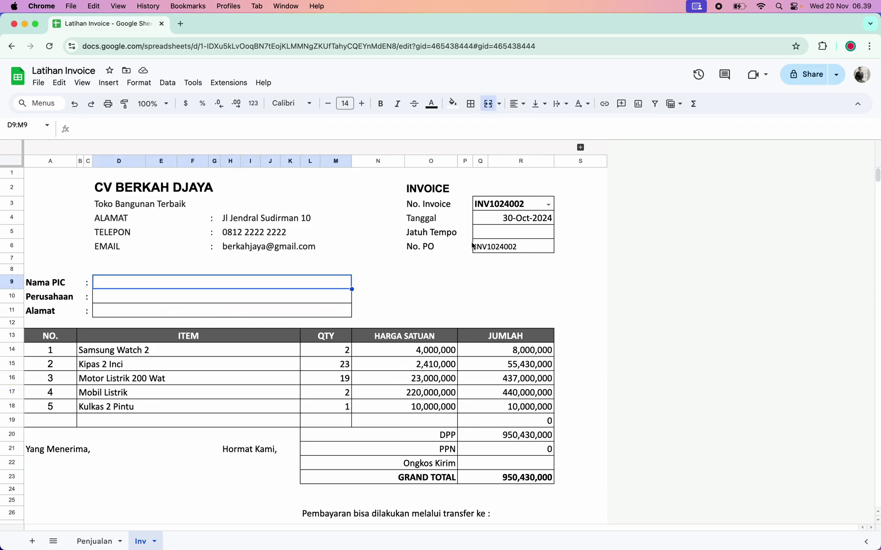
left_click(543, 218)
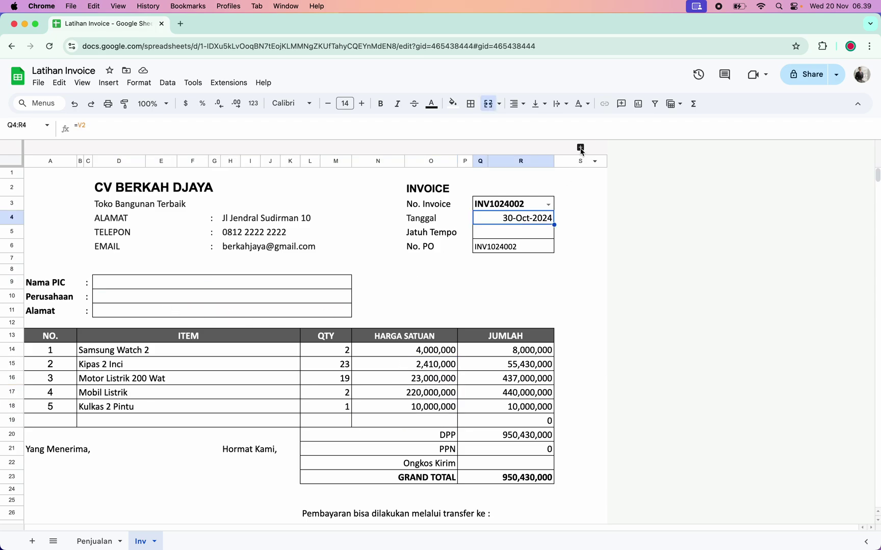
left_click(496, 248)
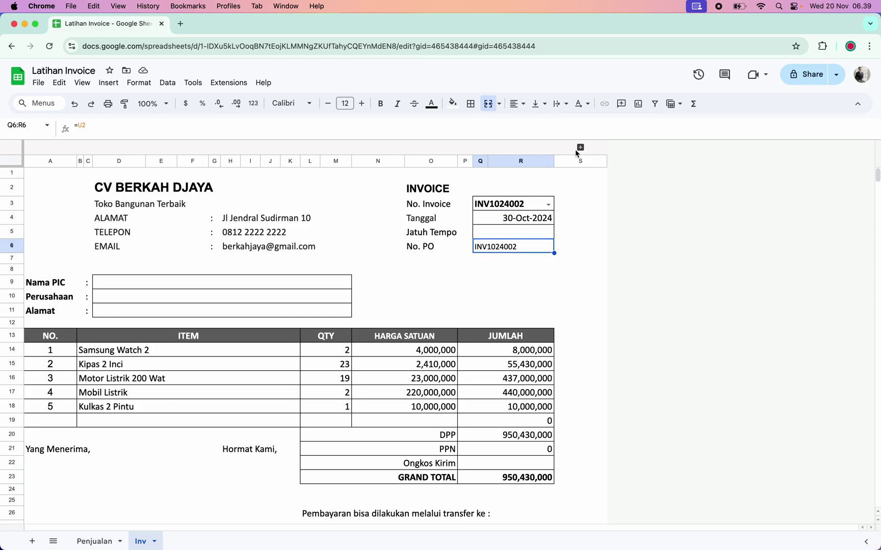
key("BackSpace")
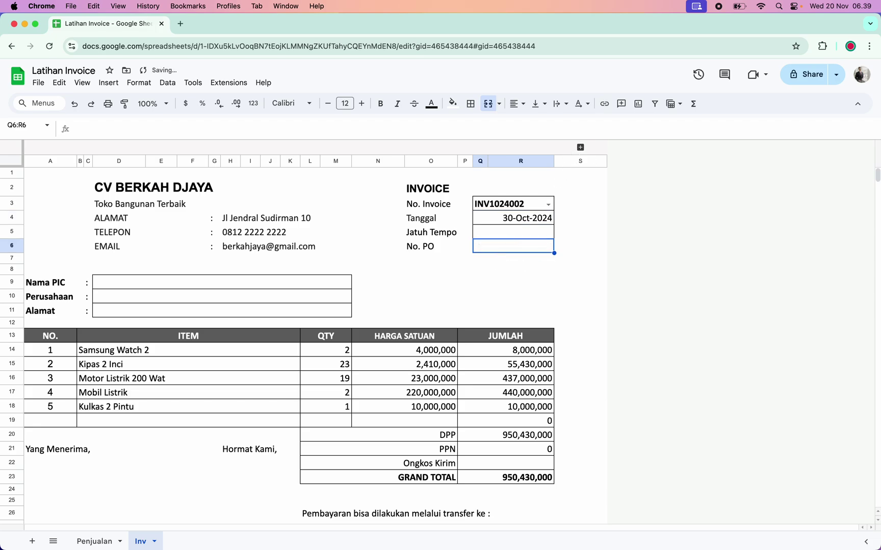
Step: Expand the T:Z column group on Inv and examine the QUERY formula that feeds the invoice
left_click(580, 148)
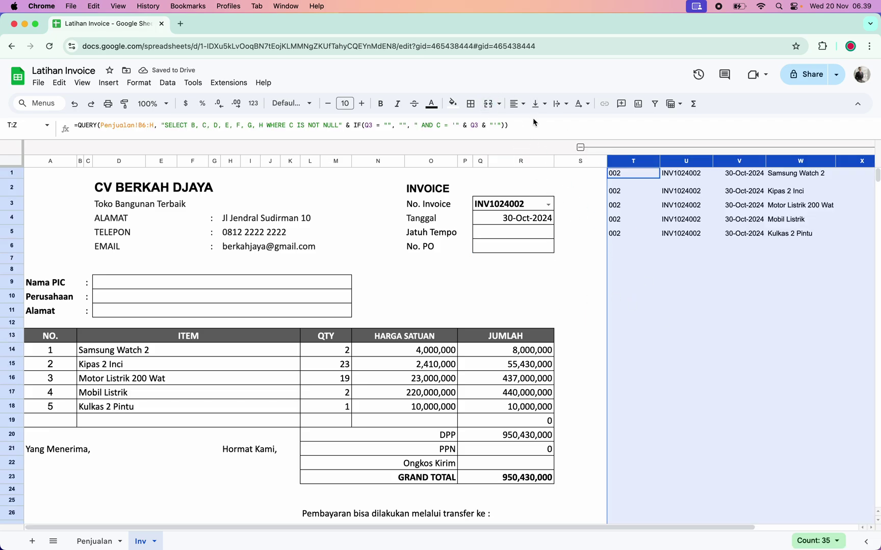
left_click(514, 129)
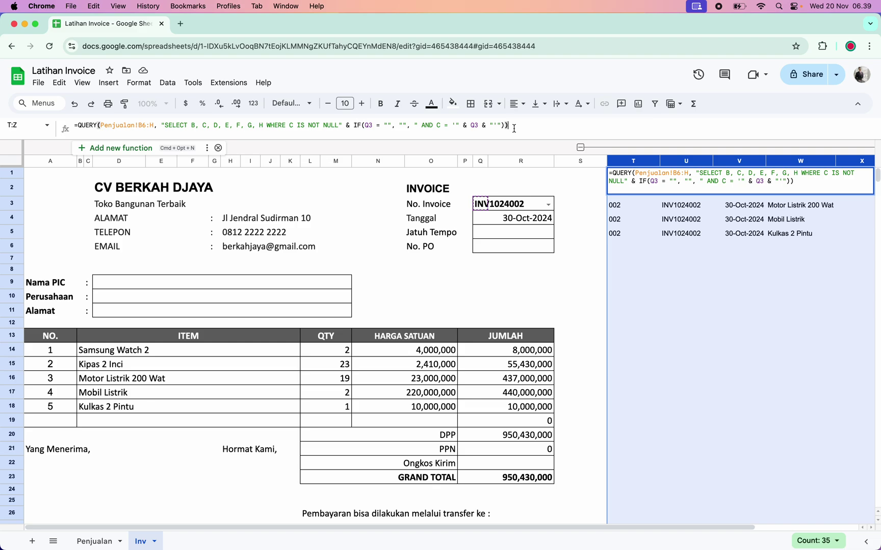
left_click(580, 147)
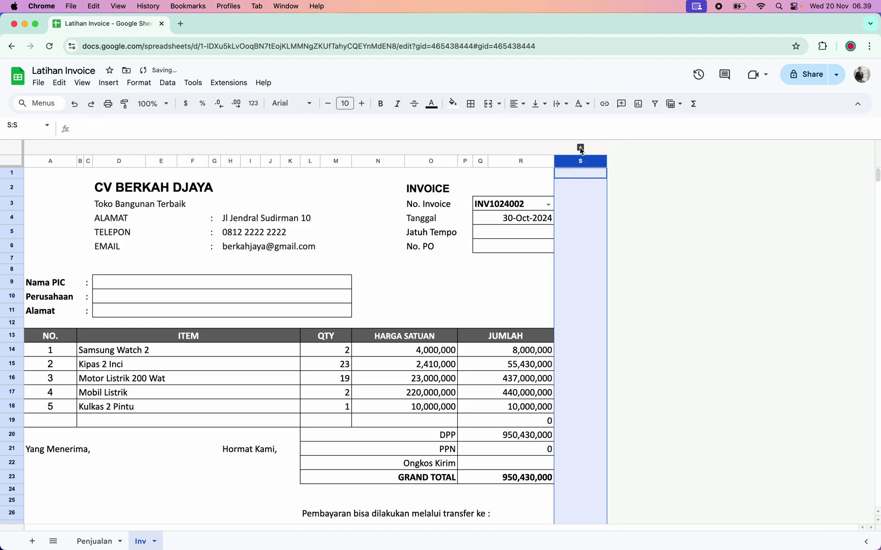
left_click(580, 148)
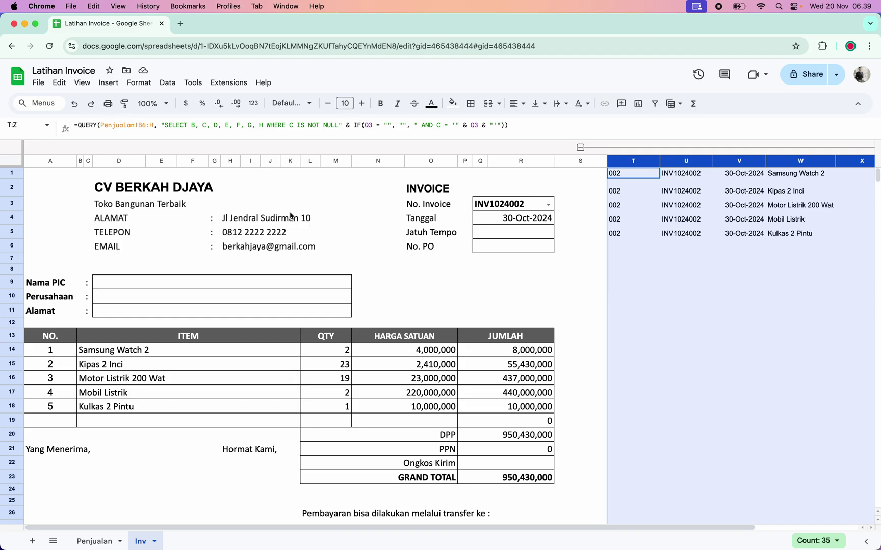
Step: Add a new sheet to the spreadsheet and name it Query
left_click(39, 541)
double_click(179, 542)
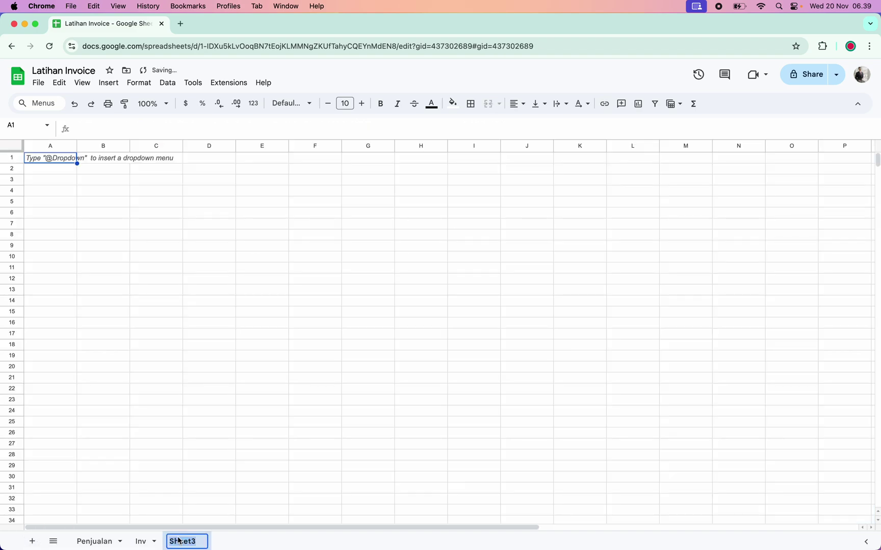
type("Query")
key("Return")
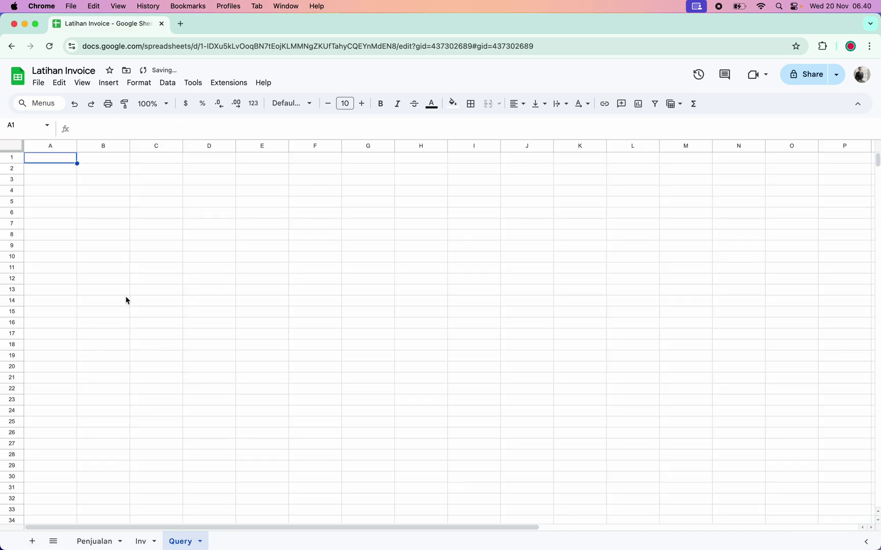
Step: Start a QUERY formula in A1 of the Query sheet with the data range Penjualan!B5:H13
type("=query")
key("Tab")
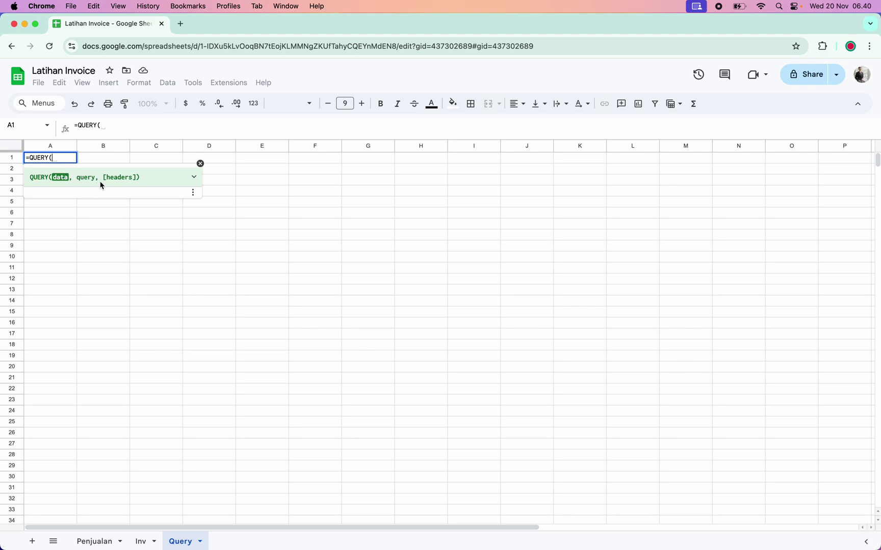
left_click(198, 178)
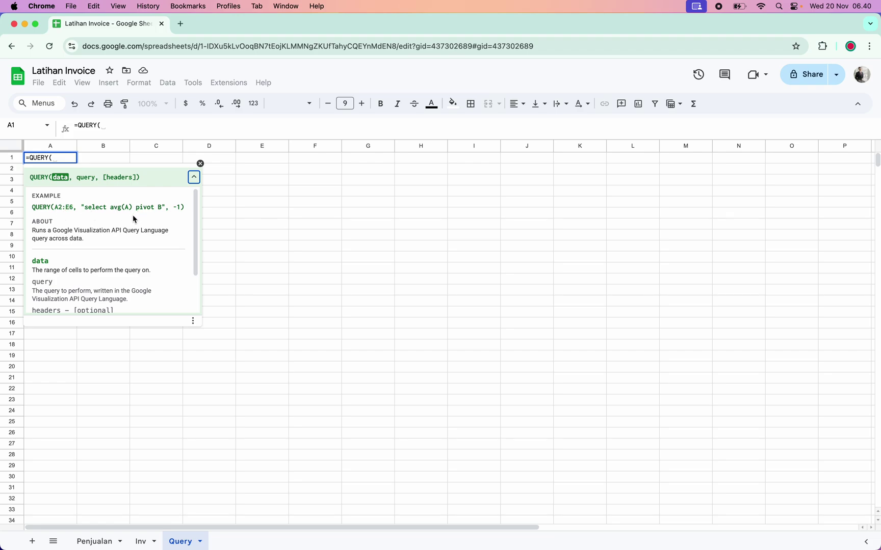
left_click(193, 178)
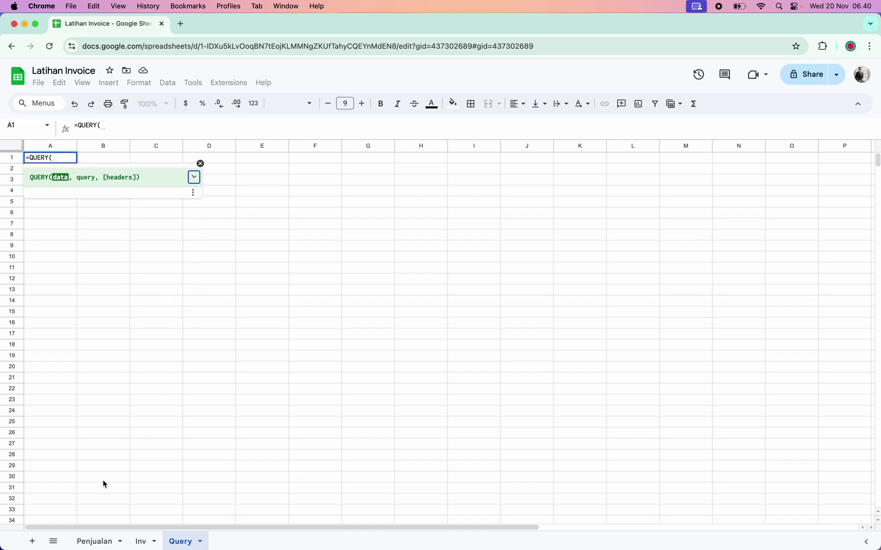
left_click(105, 538)
left_click(95, 213)
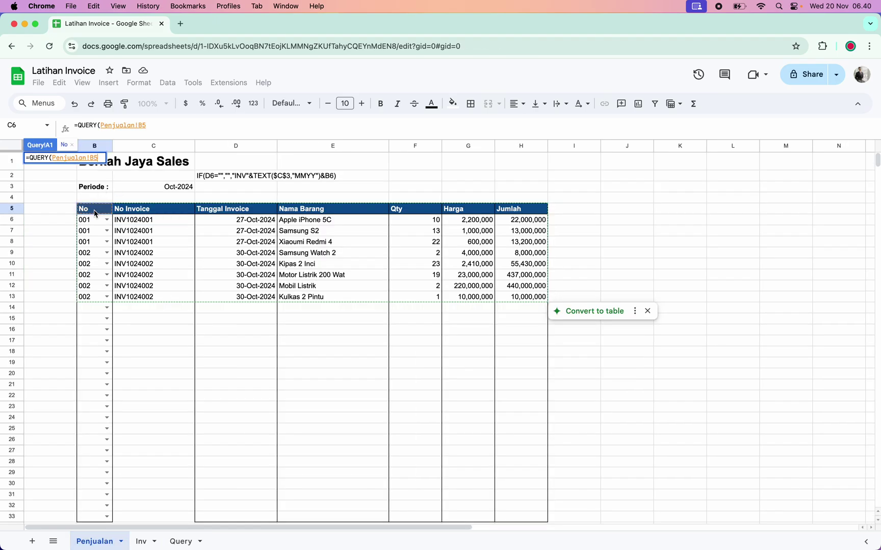
left_click_drag(95, 213, 519, 296)
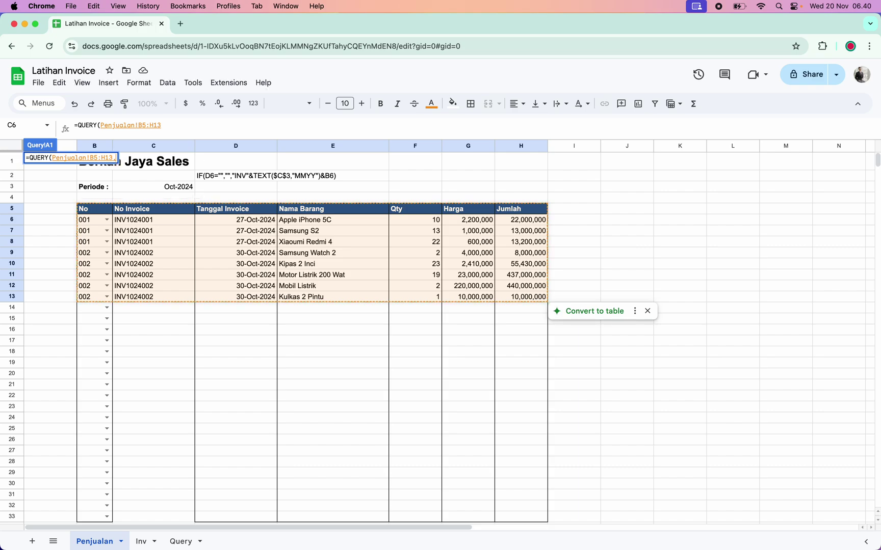
type(",")
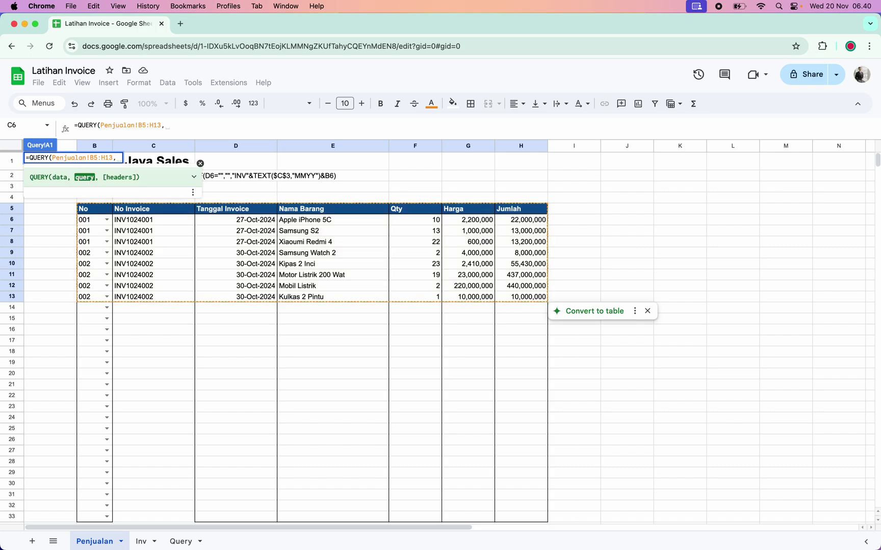
Step: Complete the QUERY formula in A1 with the query string "SELECT C, E, F, G, H"
type("\"SELECT")
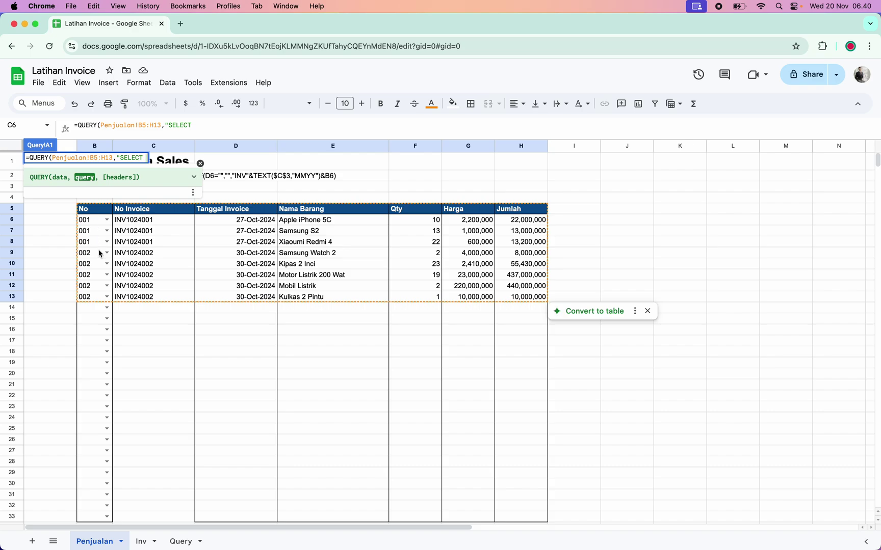
type("C, EF")
key("Left")
type(",")
key("Right")
type(", G, H")
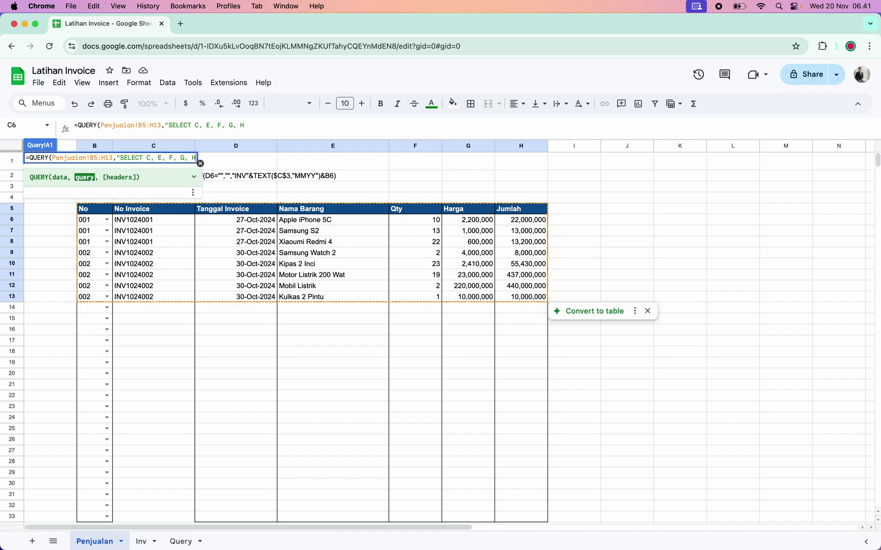
type(" \")")
key("Return")
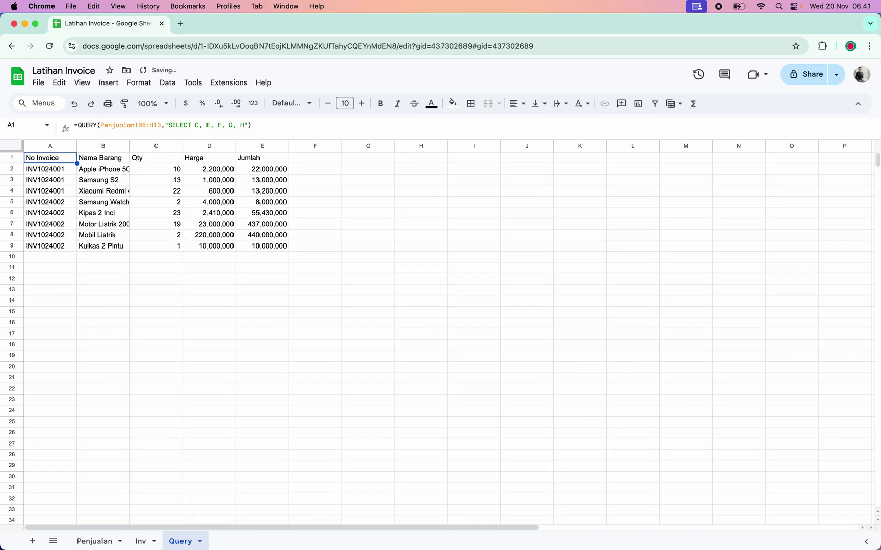
Step: Add the condition WHERE F > 20 to the QUERY formula in A1 and fit column B's width to its contents
left_click(244, 128)
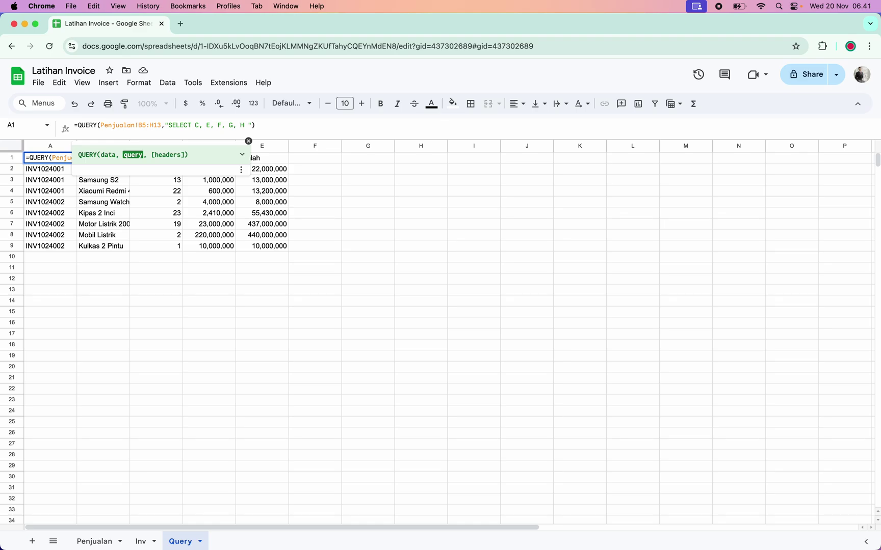
type("WHERE")
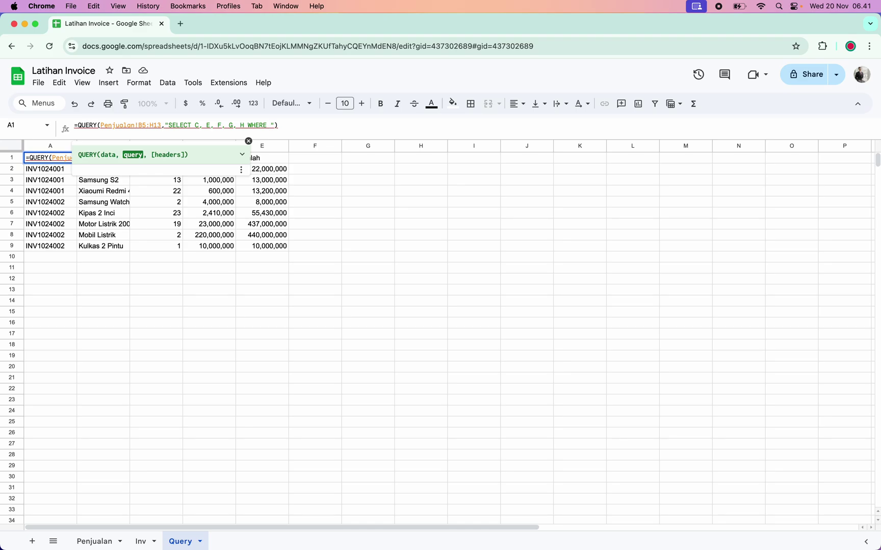
left_click(248, 141)
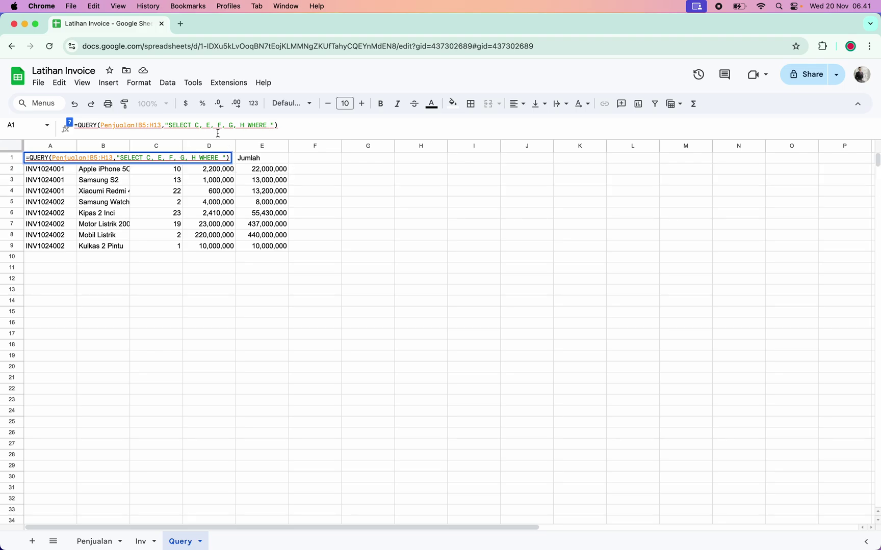
type("F > 50")
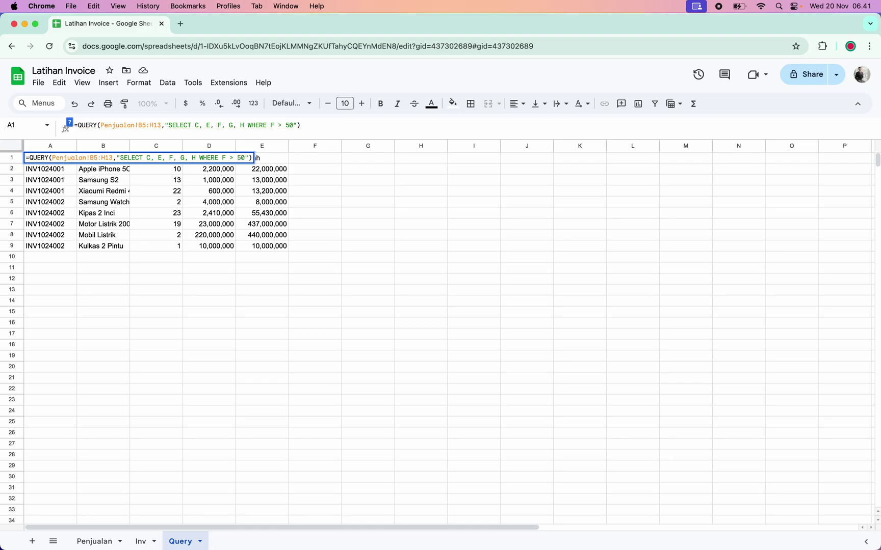
key("BackSpace")
key("BackSpace")
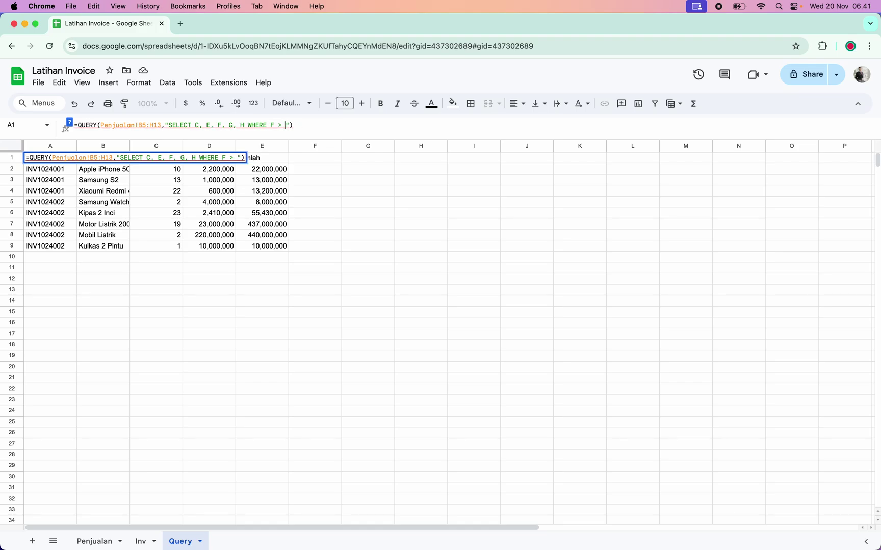
type("20")
key("Return")
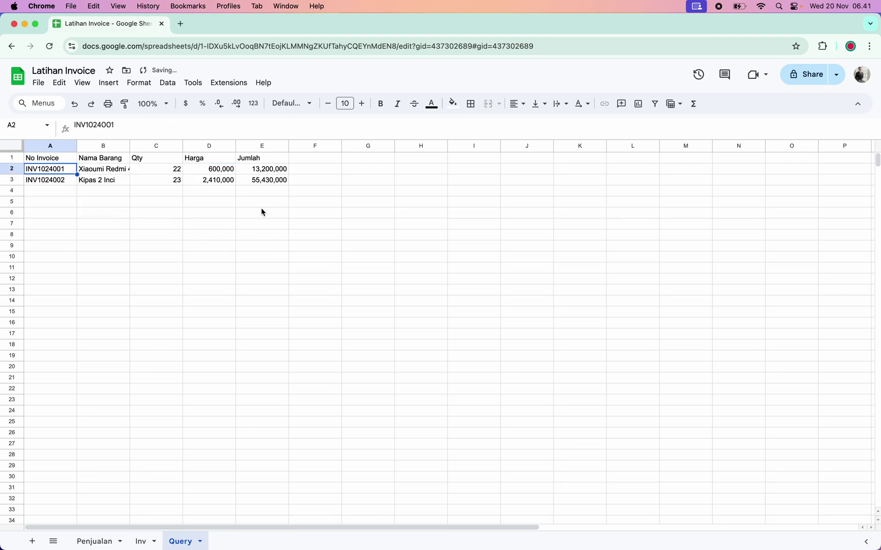
double_click(130, 147)
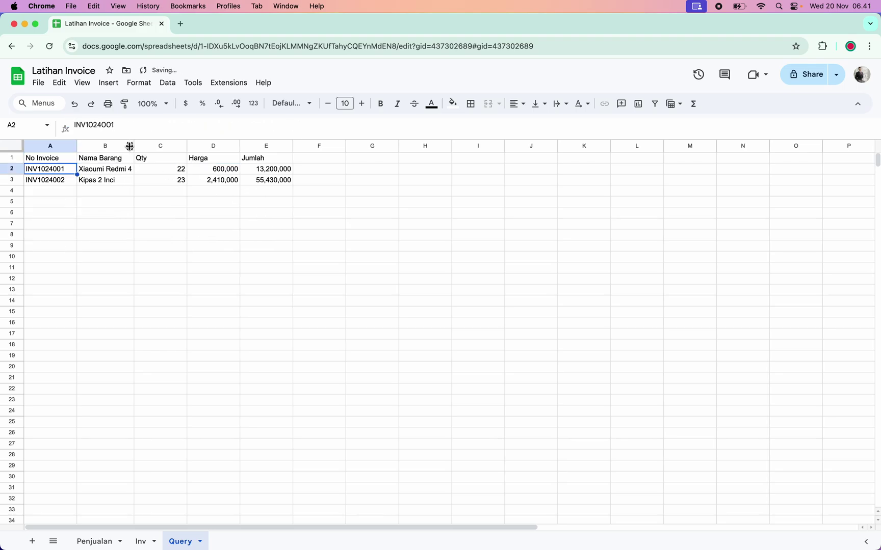
Step: Return to the Inv sheet and examine the IF condition on Q3 in T1's QUERY formula
left_click(143, 542)
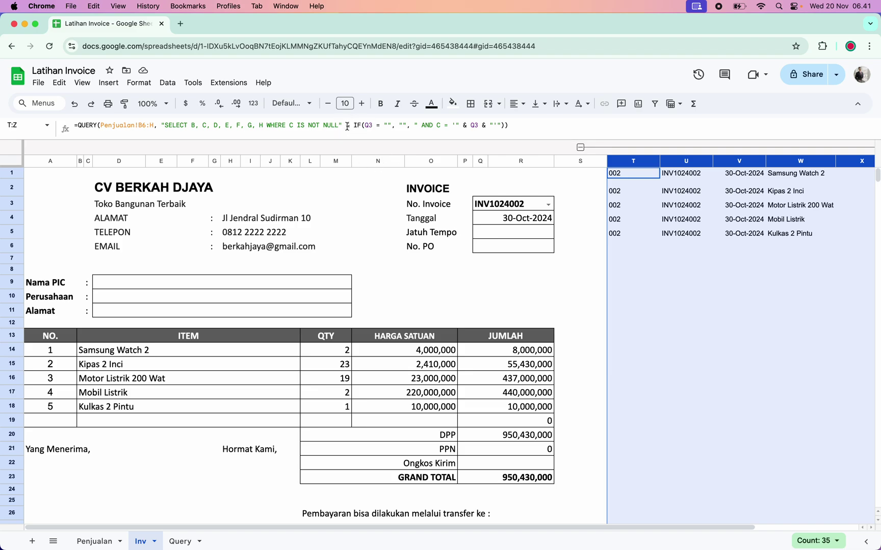
left_click_drag(347, 127, 524, 148)
left_click(548, 128)
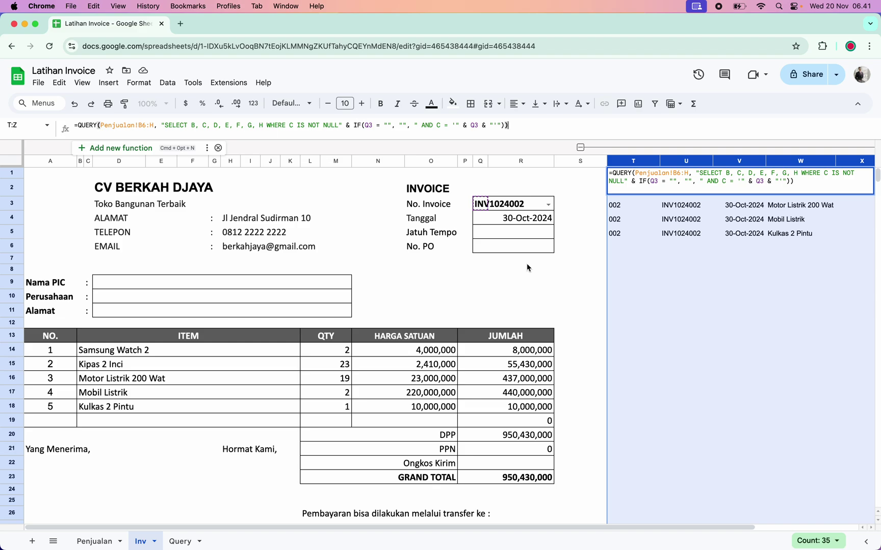
left_click(733, 269)
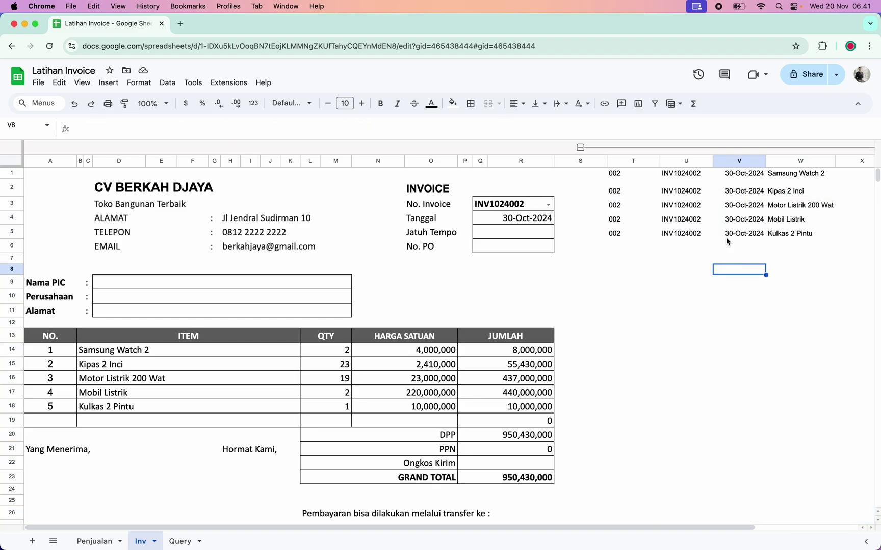
left_click(616, 176)
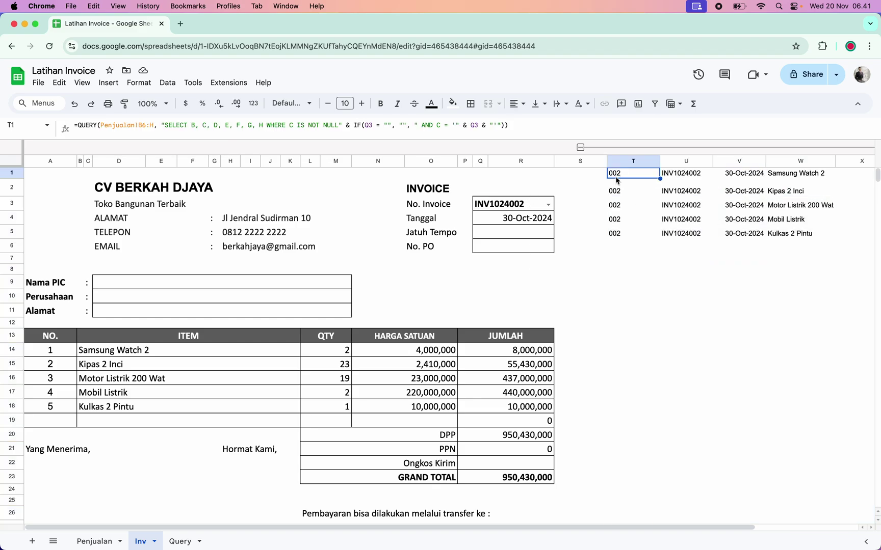
Step: Open the data validation rule of the No. Invoice dropdown in Q3:R3 and check its criteria and source range
left_click(513, 205)
left_click(547, 205)
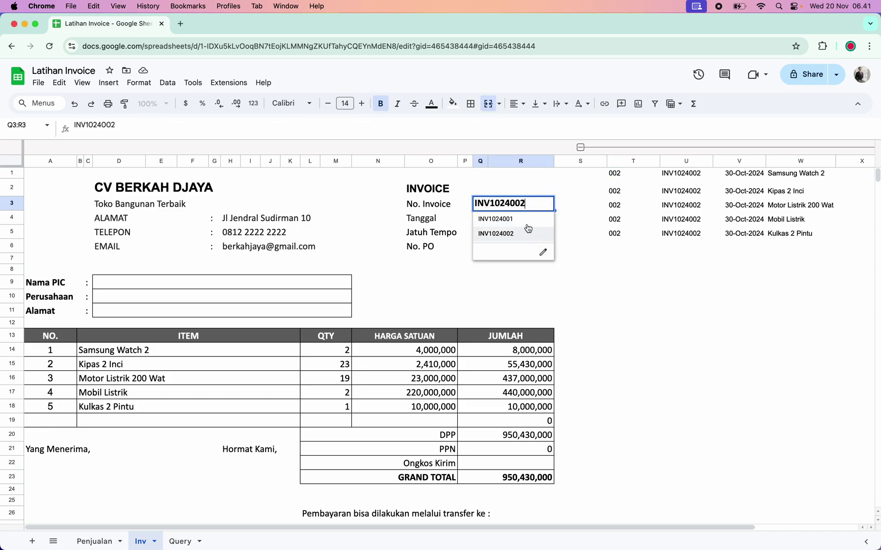
left_click(543, 253)
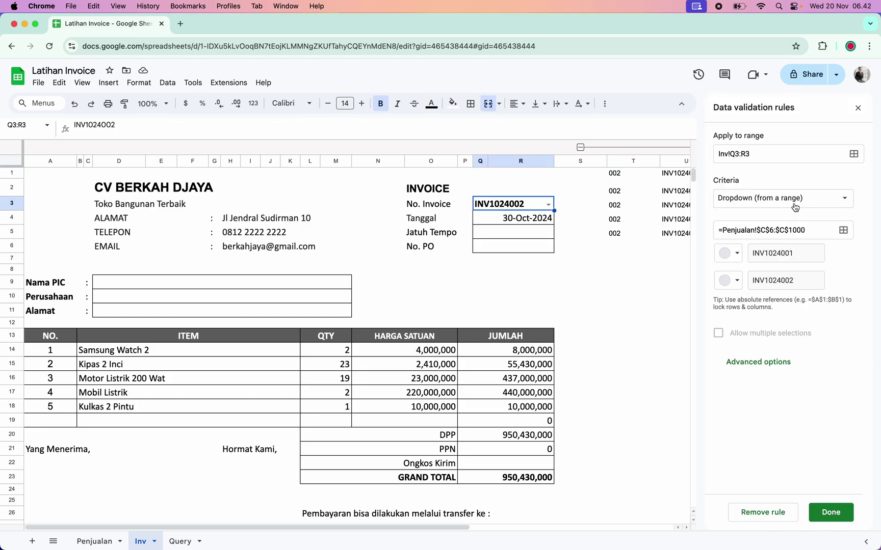
left_click(858, 107)
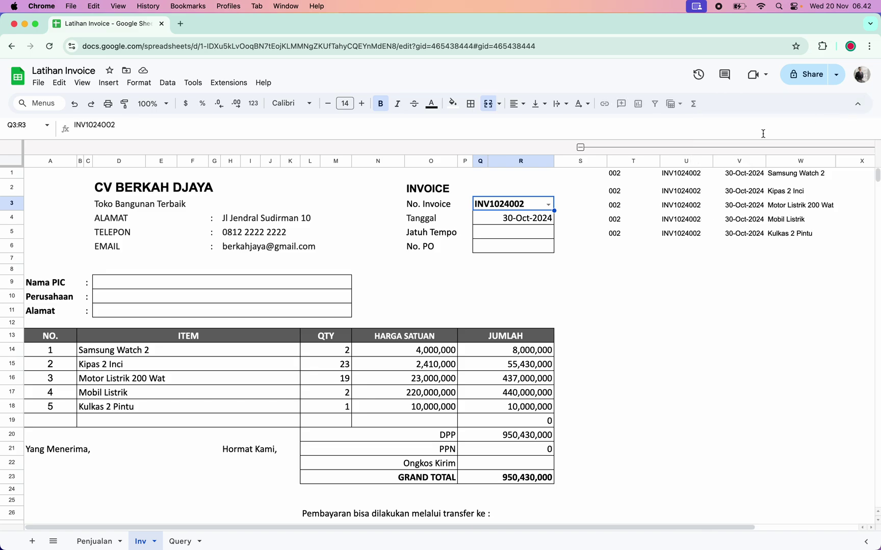
left_click(629, 249)
left_click(525, 209)
right_click(525, 209)
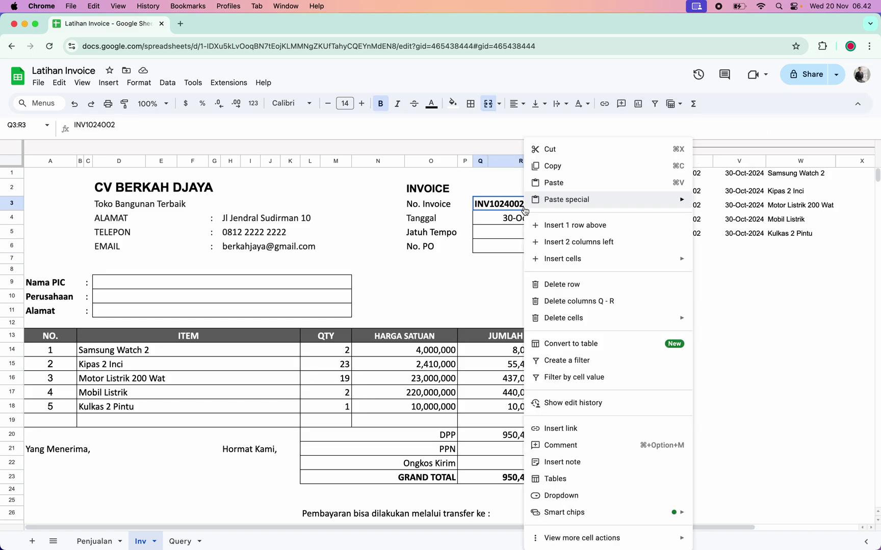
left_click(554, 494)
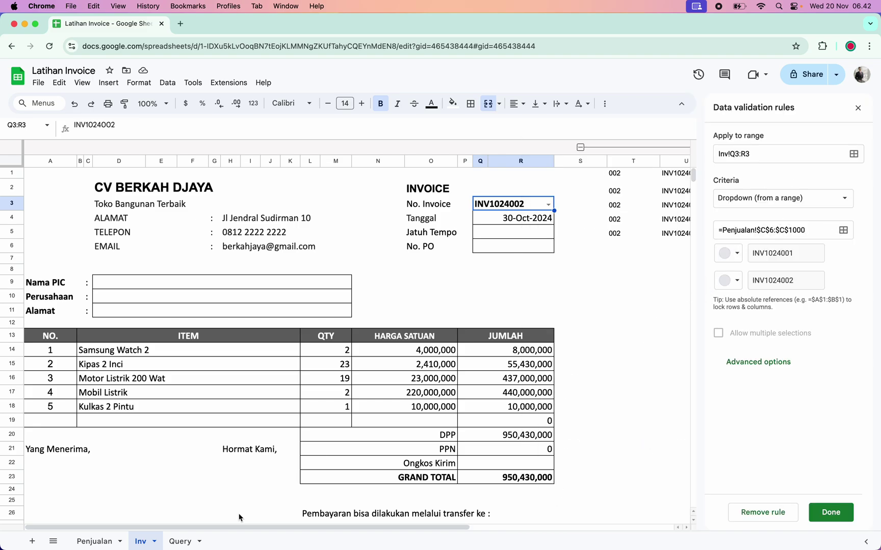
Step: Check the No Invoice column from C6 downward on Penjualan as the dropdown's source, and return to Inv
left_click(98, 541)
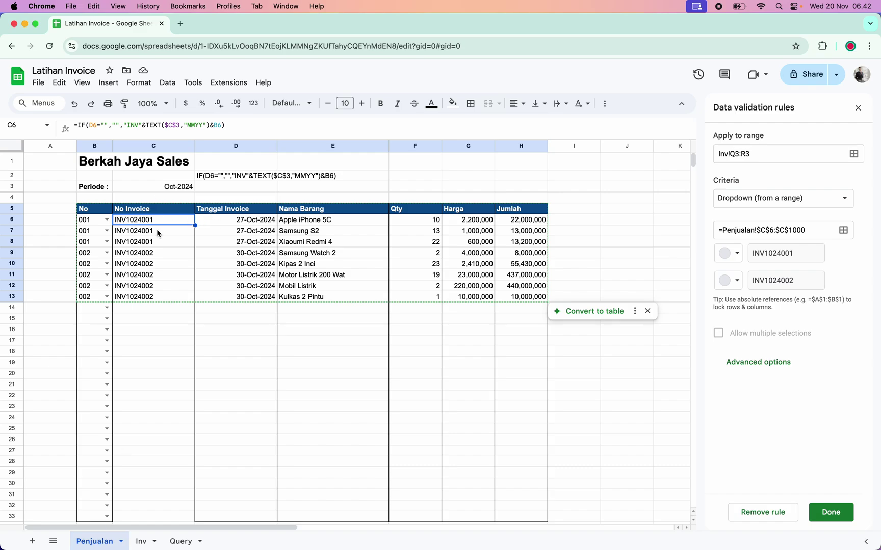
left_click_drag(155, 221, 173, 372)
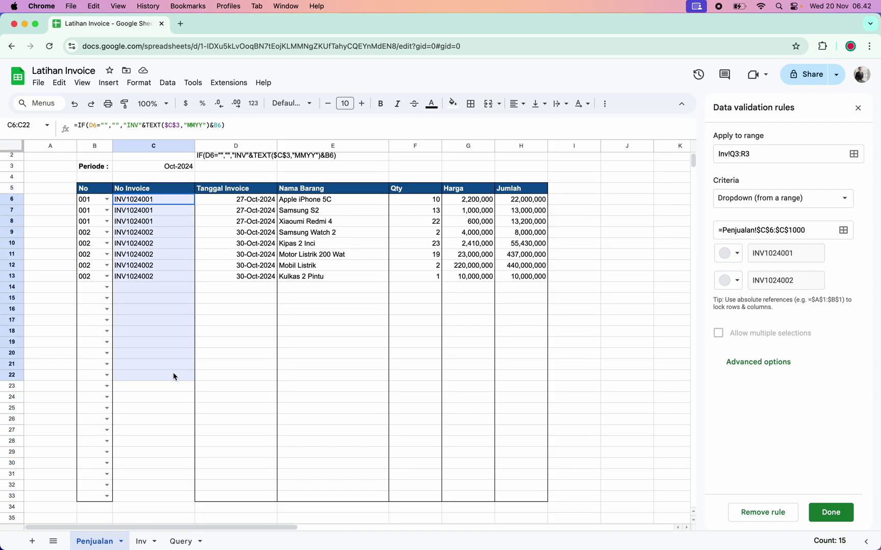
left_click(154, 538)
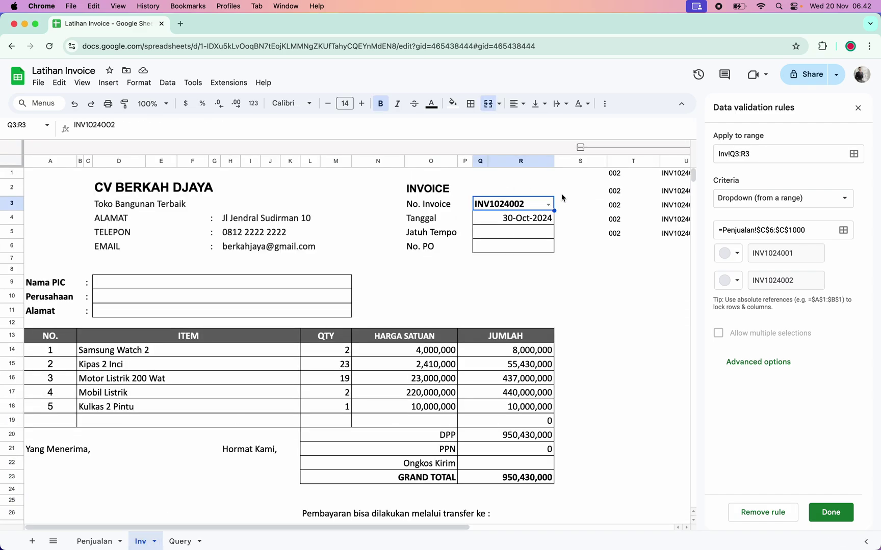
Step: Select INV1024001 as the No. Invoice in Q3 of the invoice and compare it with the Penjualan sheet
left_click(548, 204)
left_click(518, 220)
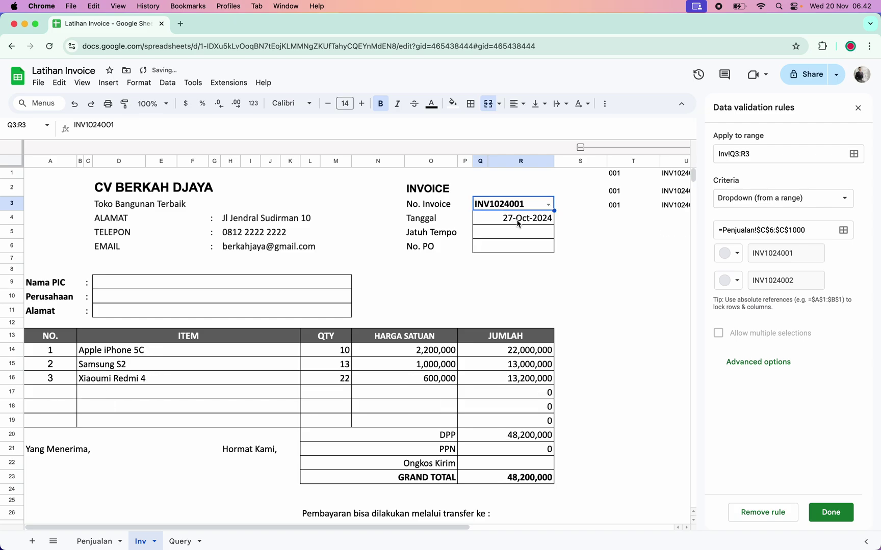
left_click(94, 540)
left_click(141, 541)
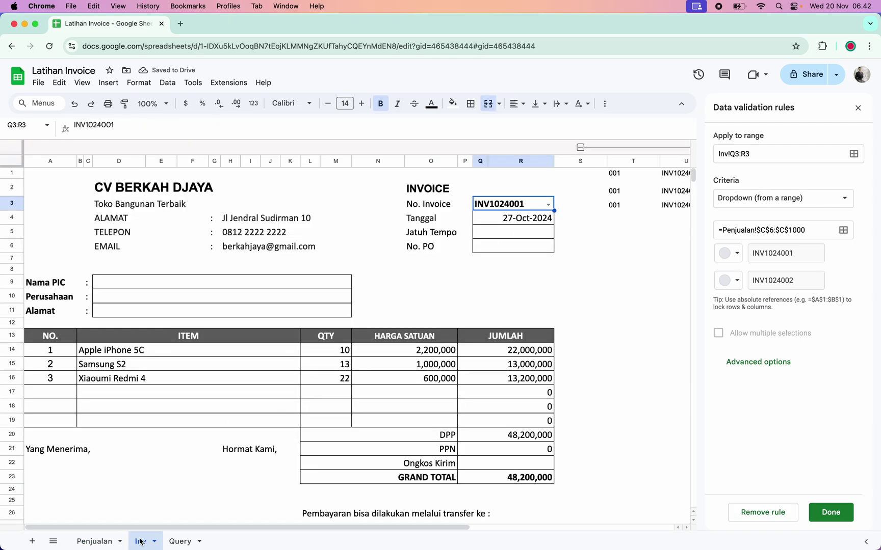
Step: Close the data validation rules and collapse the grouped helper columns beginning at column T on Inv
left_click(857, 107)
left_click(581, 148)
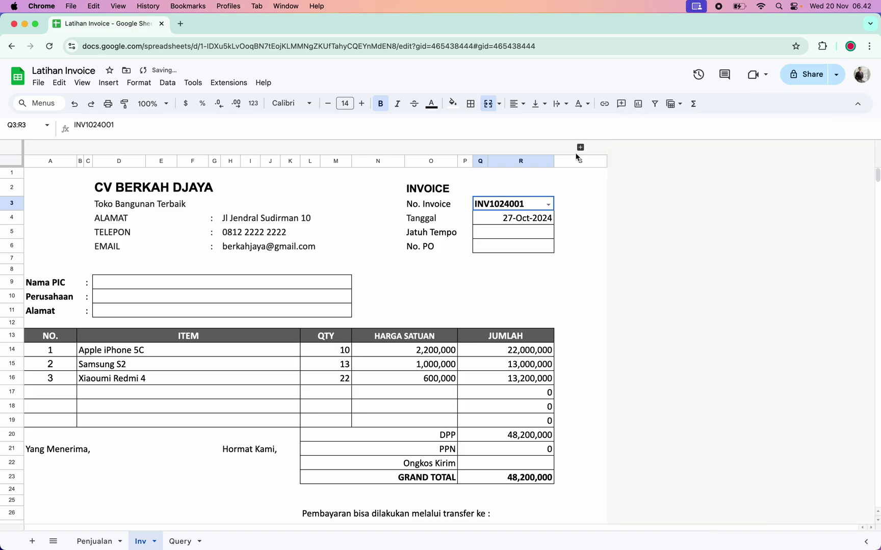
Step: Review the Query result sheet and the Penjualan sales data alongside the finished invoice, ending on Inv
left_click(181, 541)
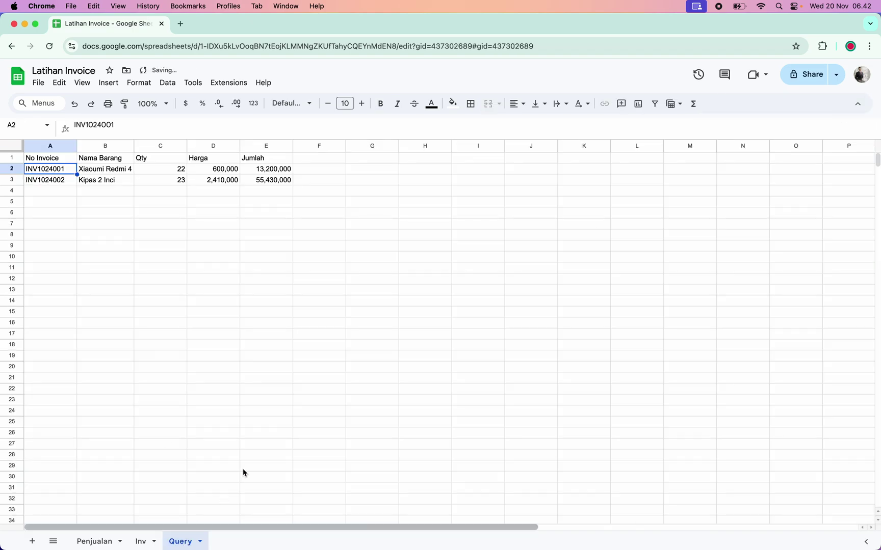
left_click(139, 541)
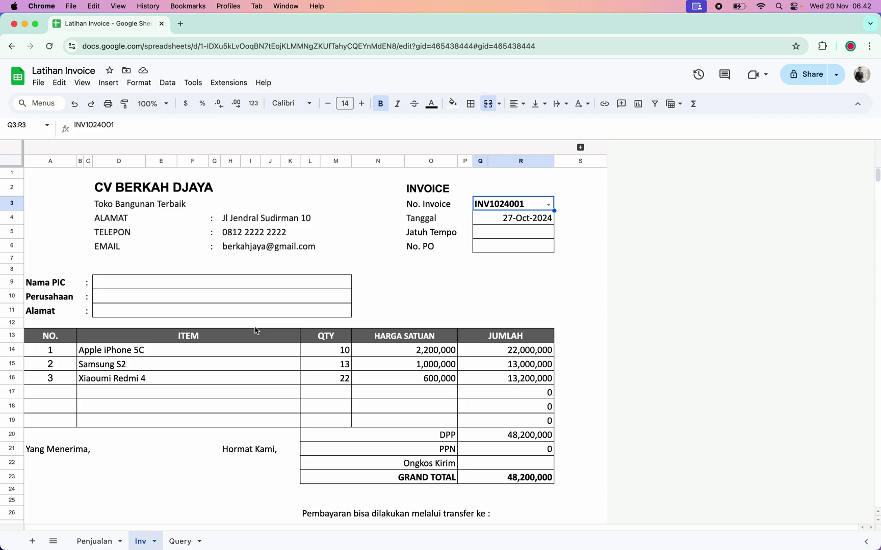
left_click(106, 540)
scroll(429, 239, "up", 1)
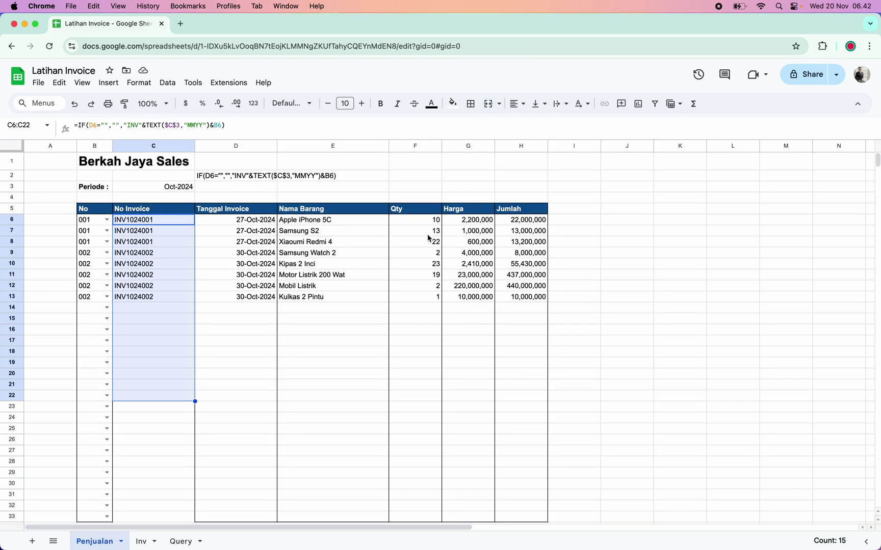
left_click(148, 541)
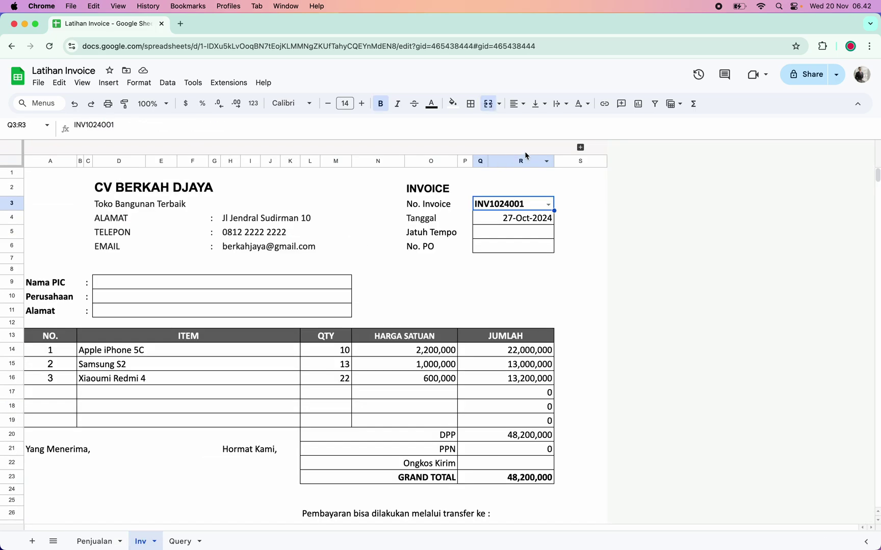